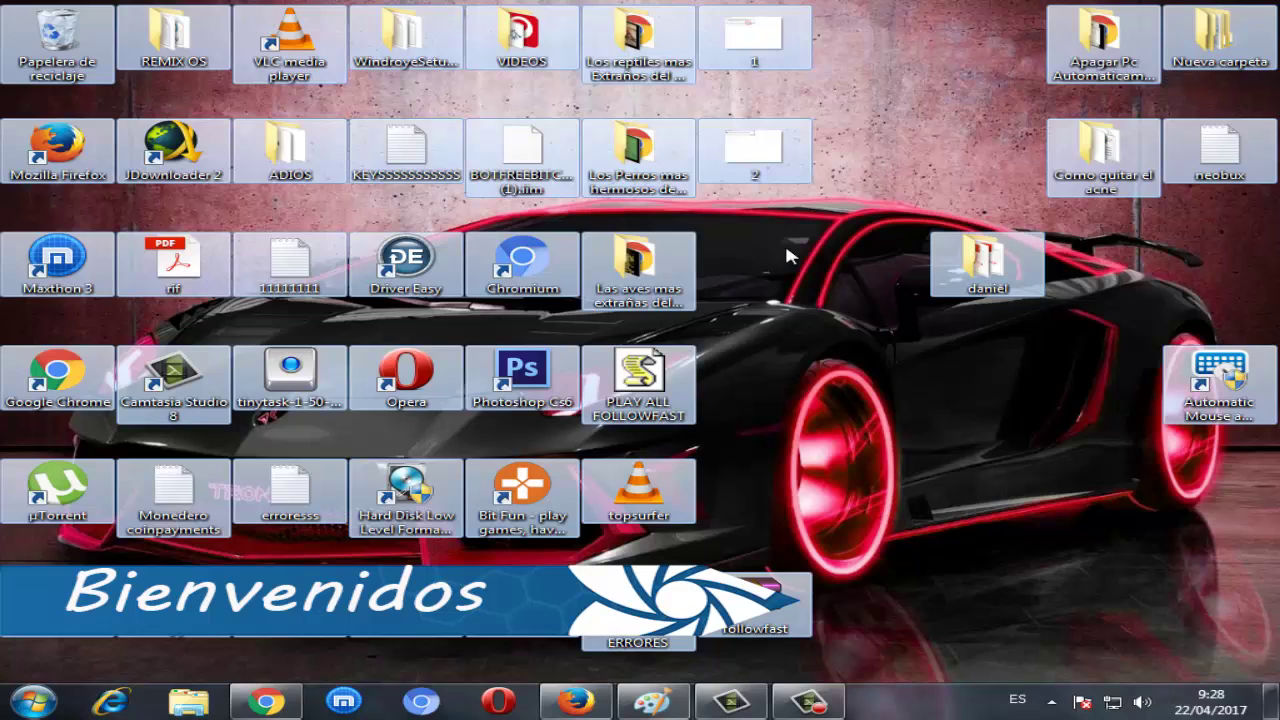
# - Open a blank Notepad document and paste the copied HKEY_LOCAL_MACHINE graphics registry key with "TdrDelay"=hex(b):08,00,00,00,00,00,00,00
pyautogui.click(786, 250)
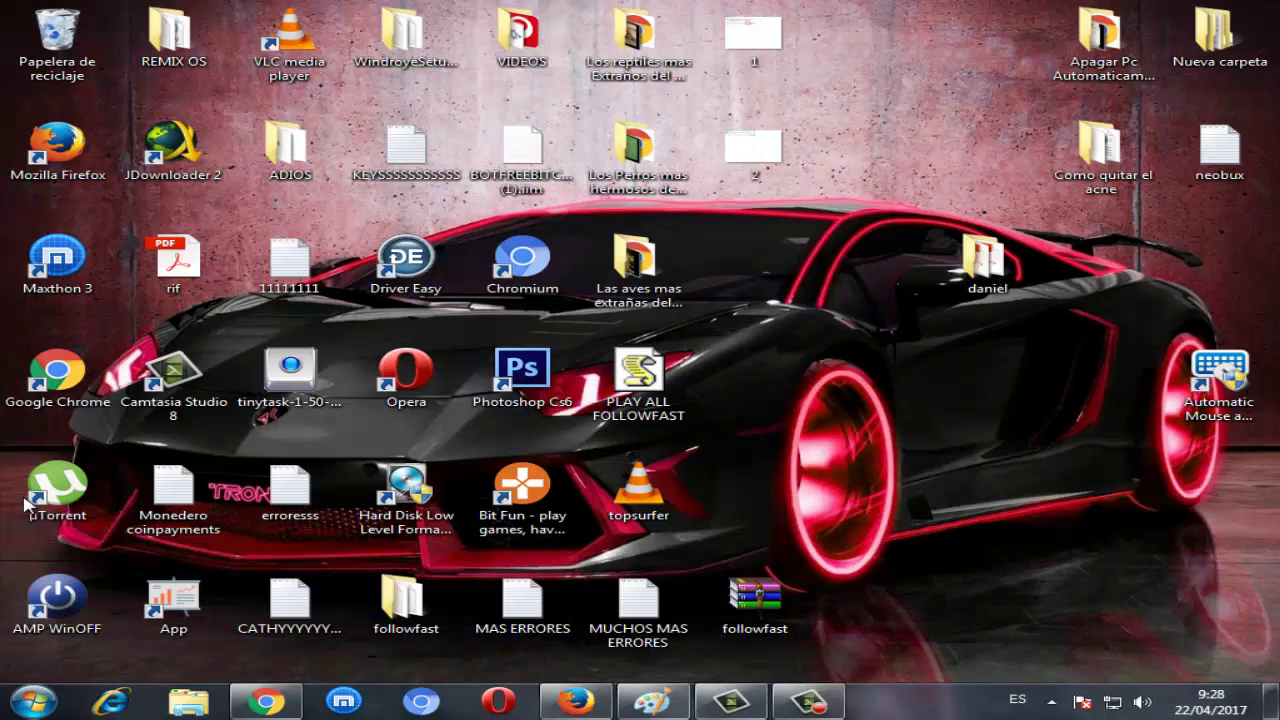
pyautogui.click(34, 700)
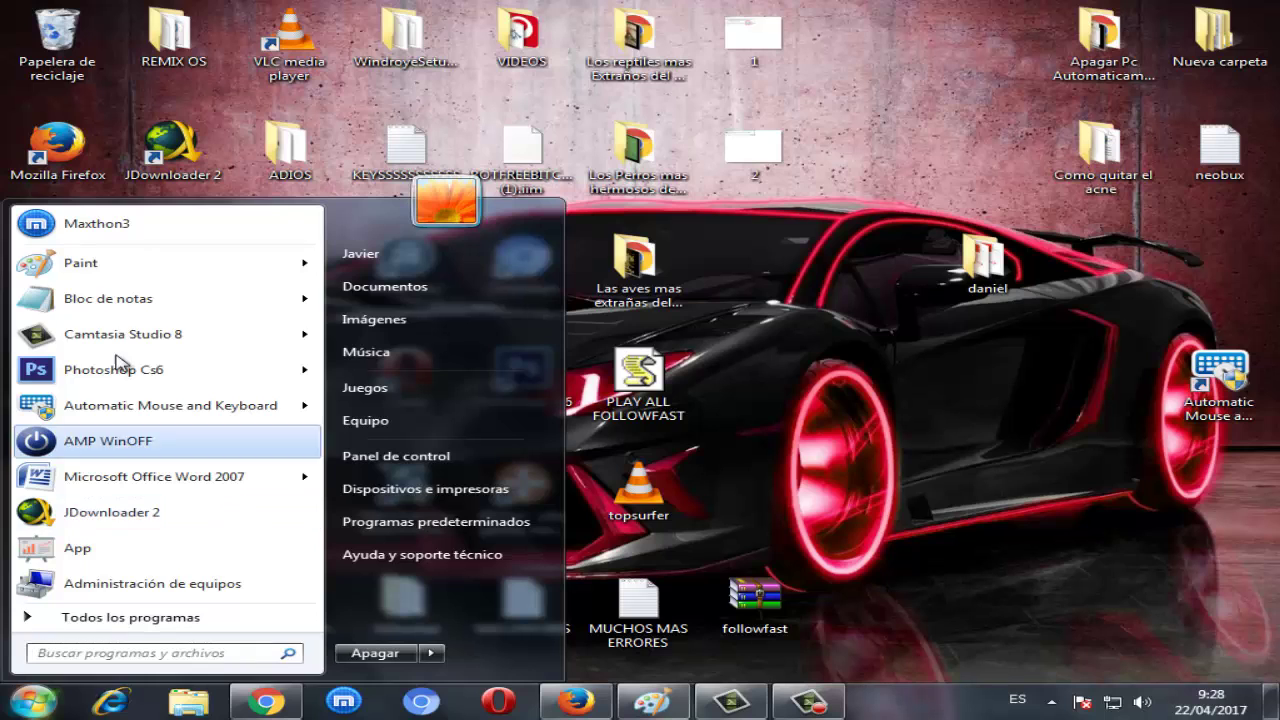
pyautogui.moveTo(148, 314)
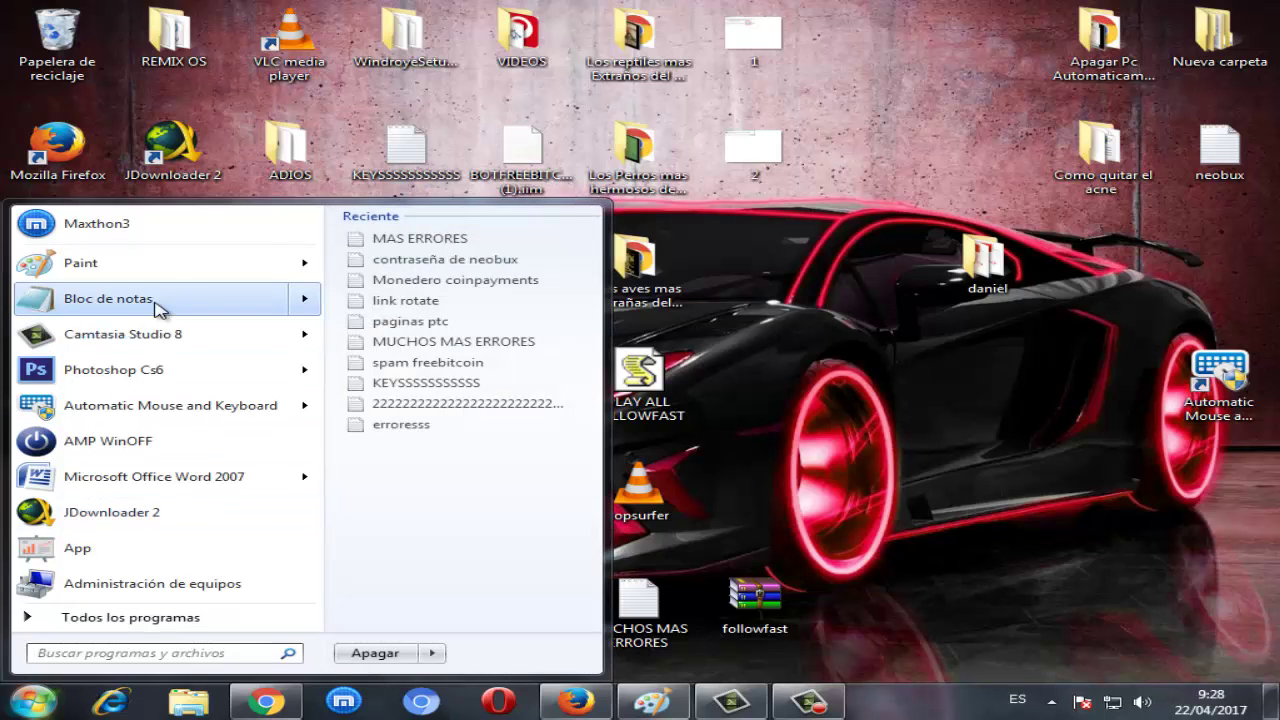
pyautogui.click(108, 298)
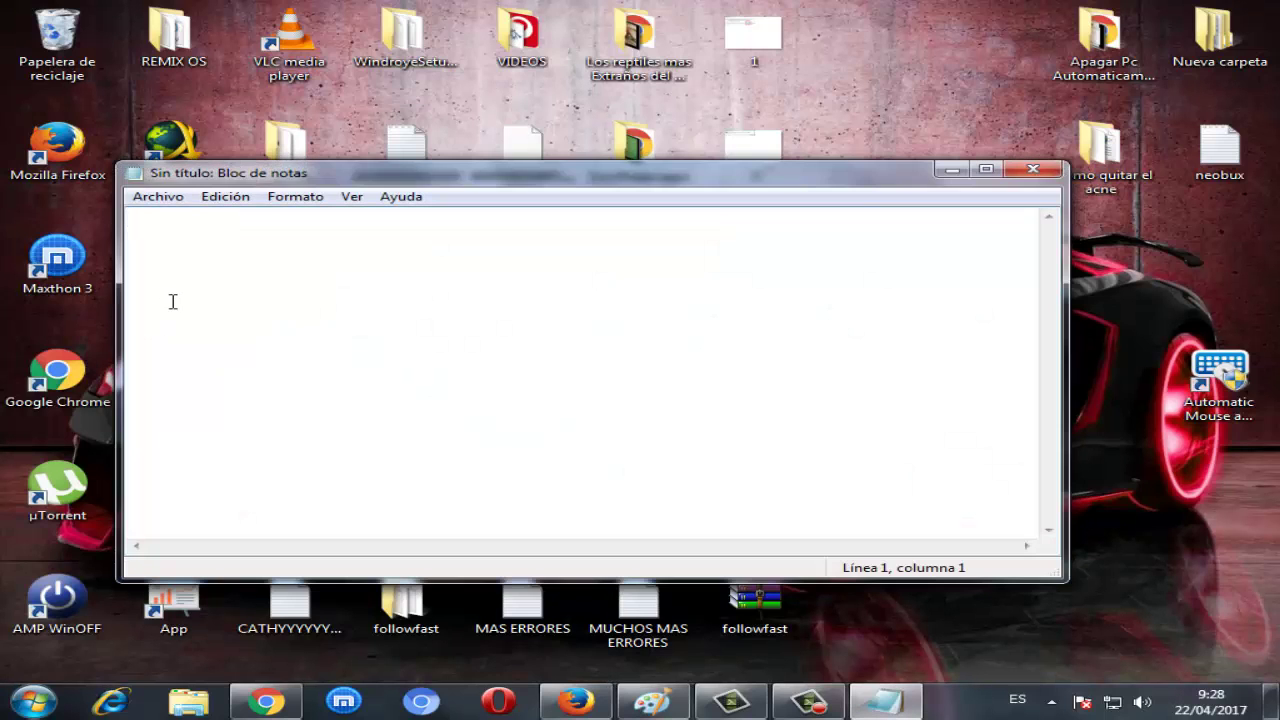
pyautogui.rightClick(177, 226)
pyautogui.click(279, 304)
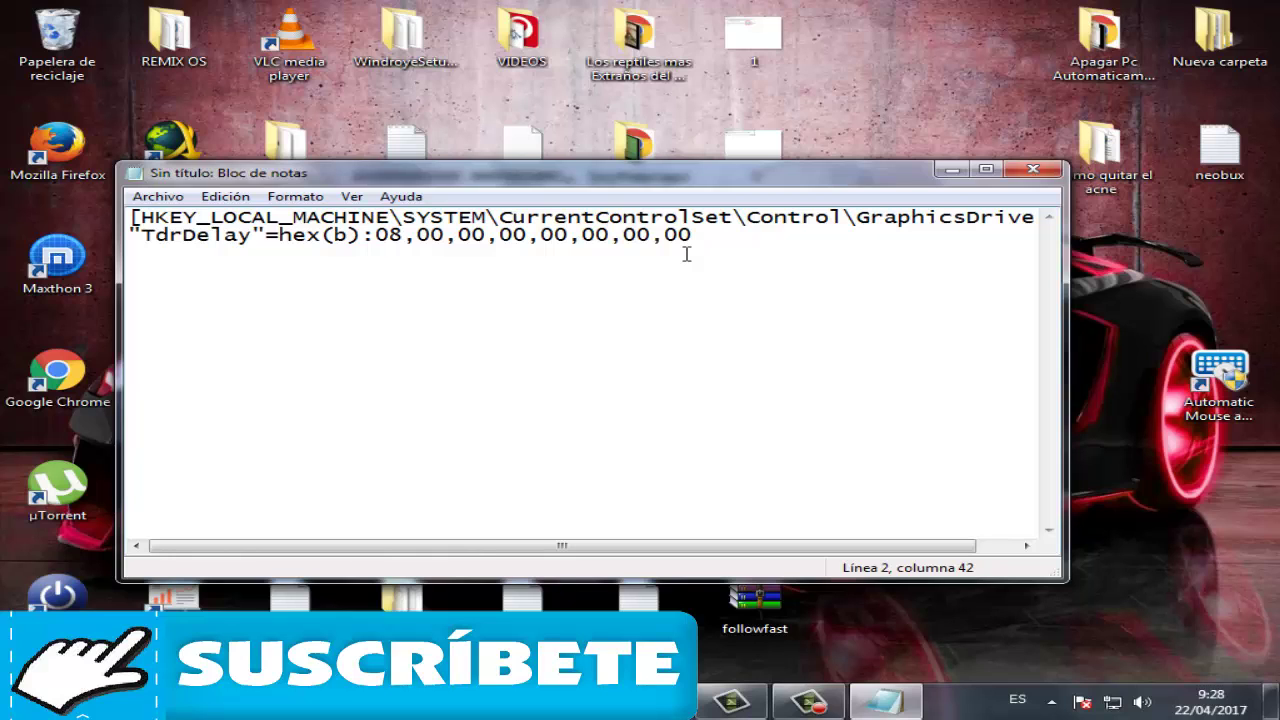
# - Highlight the pasted registry text, dismiss the Windows colour scheme prompt, and clear the text selection
pyautogui.moveTo(688, 243); pyautogui.dragTo(140, 217)
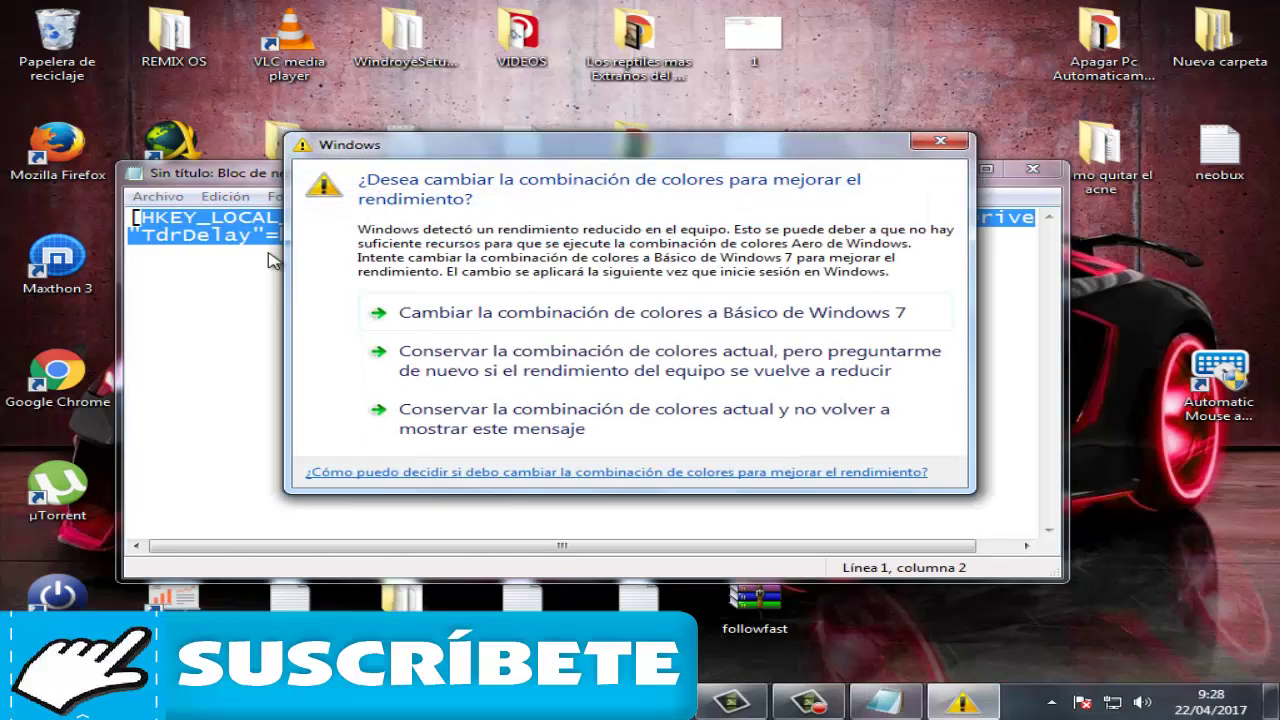
pyautogui.click(930, 145)
pyautogui.click(693, 235)
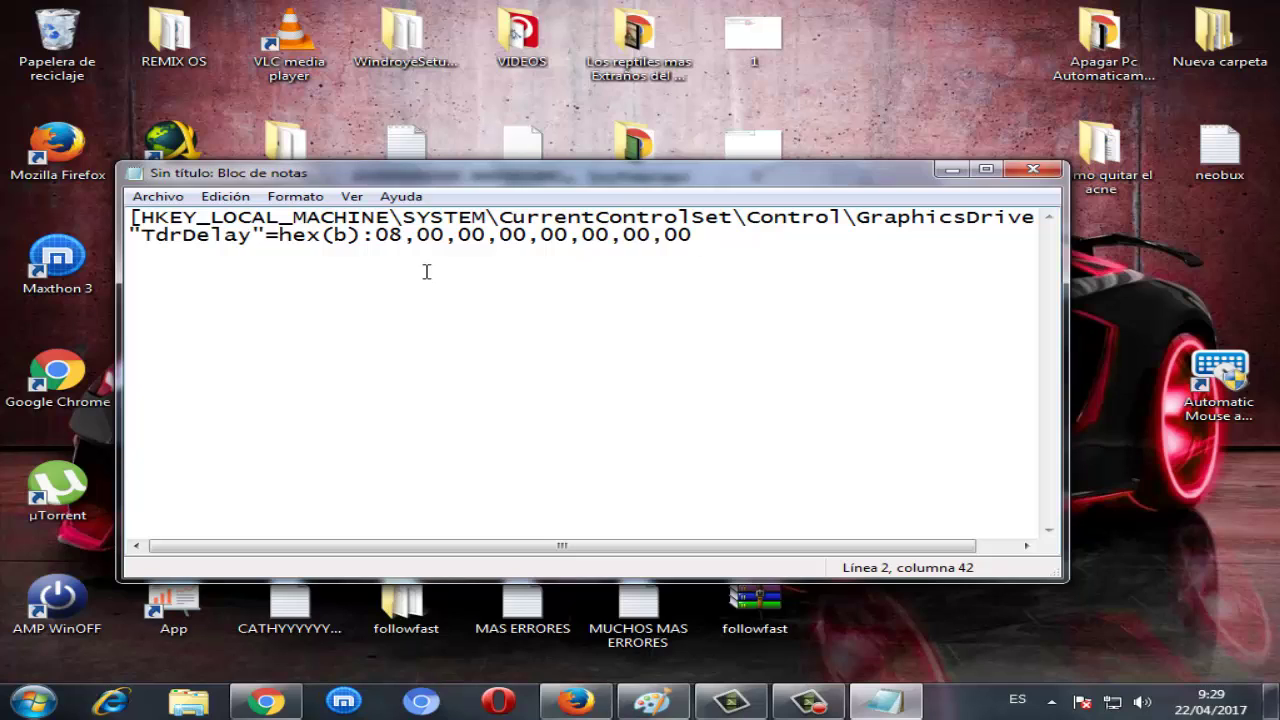
pyautogui.click(404, 242)
# - Save the registry text as fix.reg in the Documents library and minimize Notepad
pyautogui.click(158, 196)
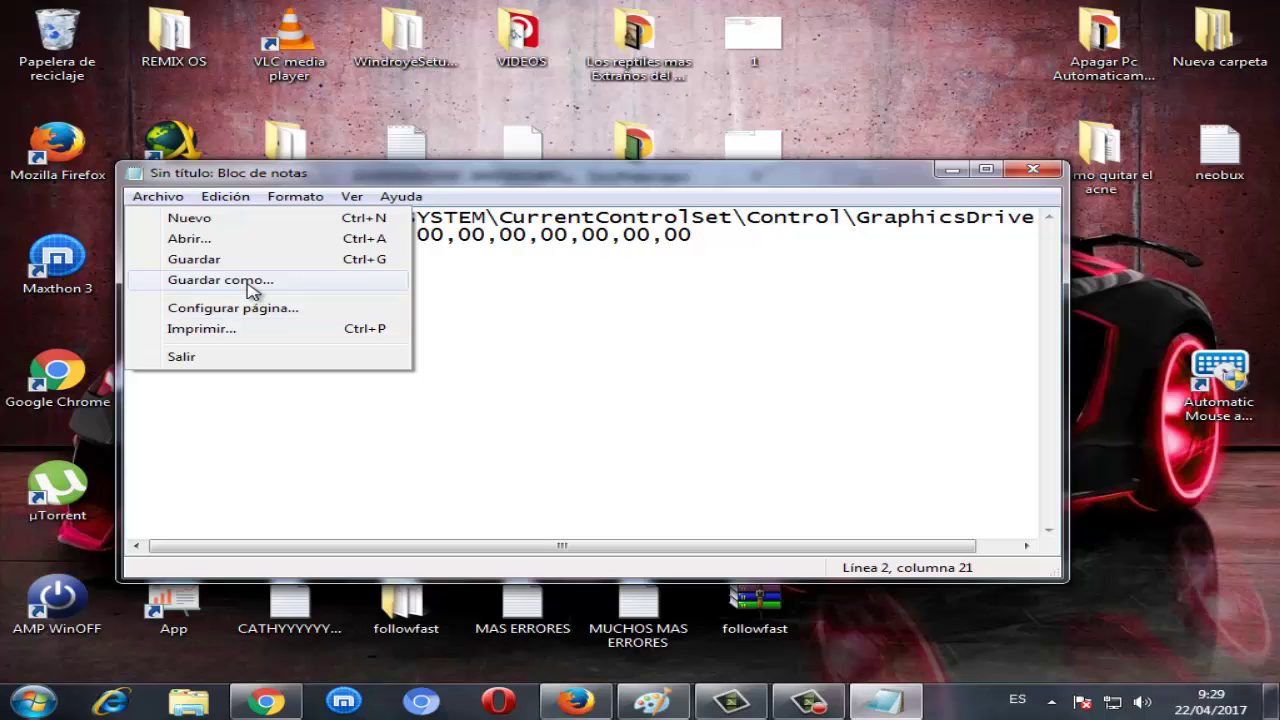
pyautogui.click(250, 283)
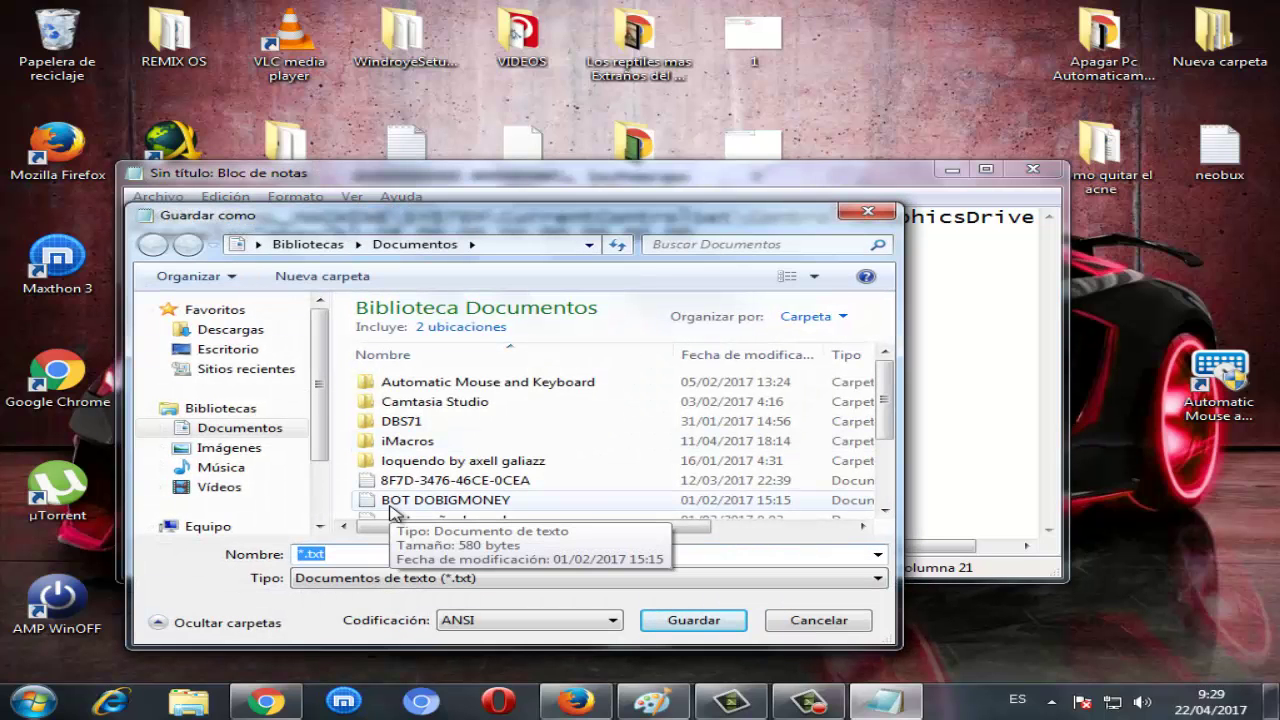
pyautogui.write('fix')
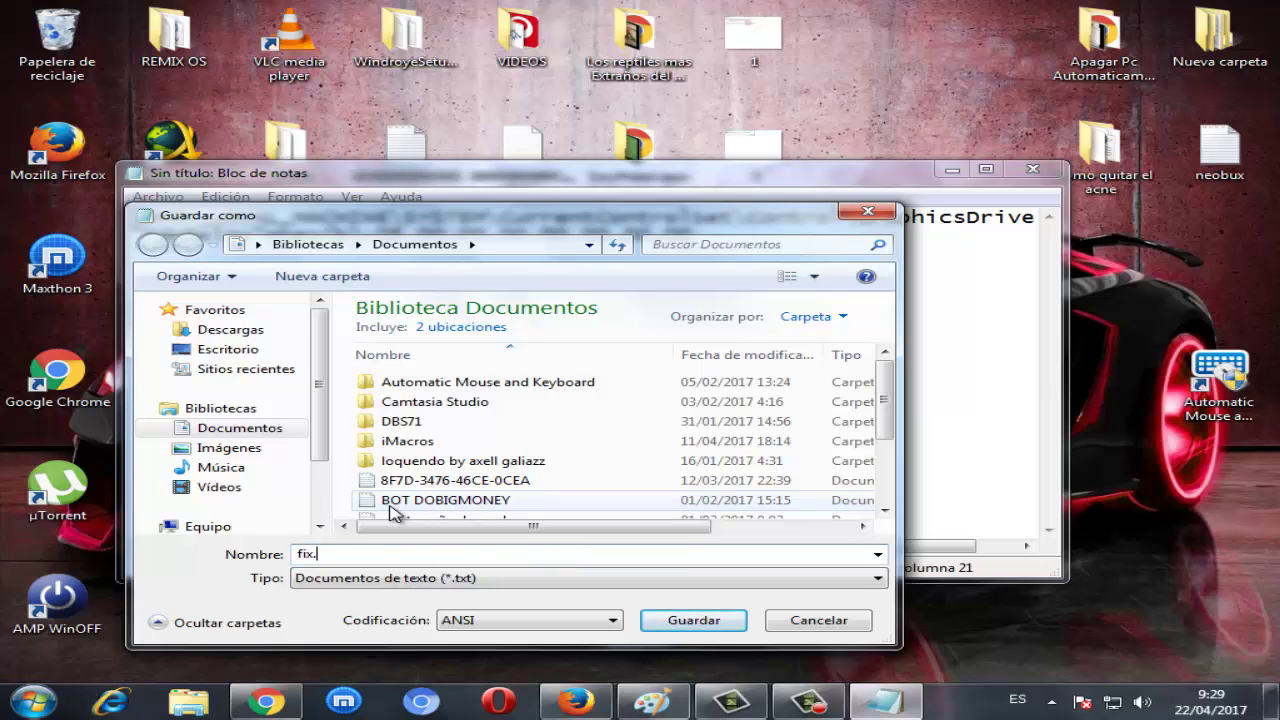
pyautogui.write('.reg')
pyautogui.click(657, 625)
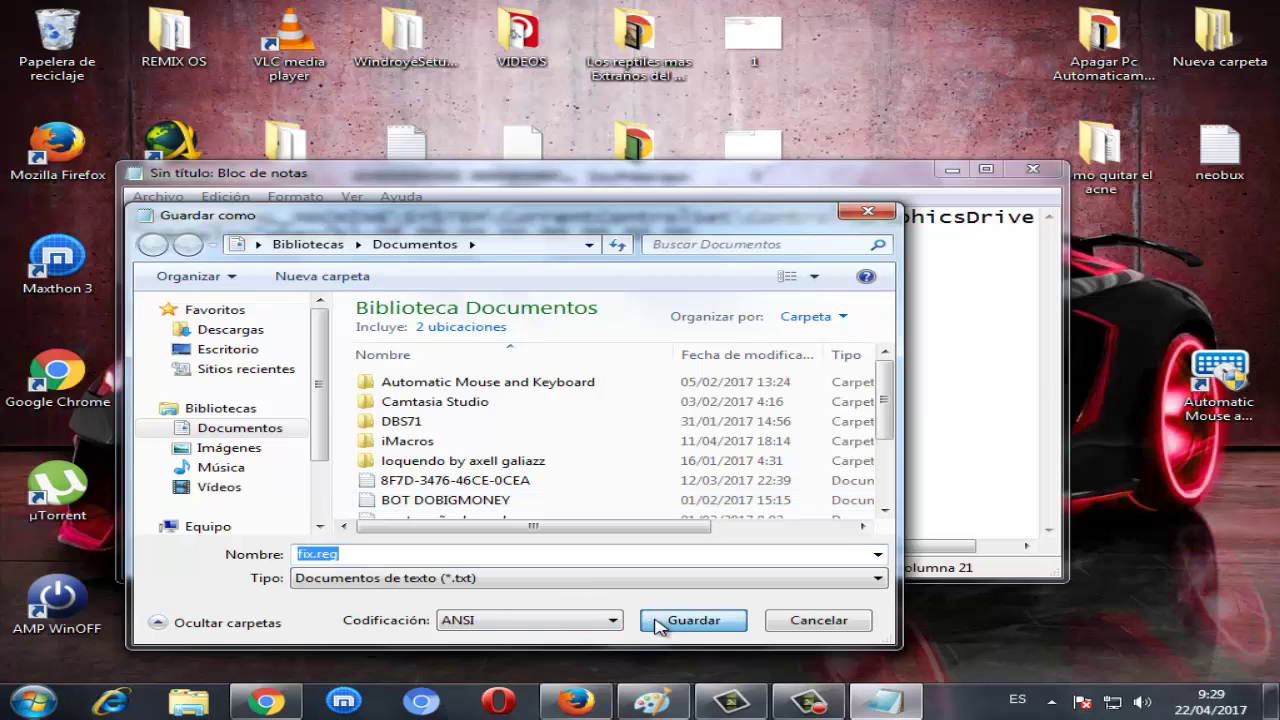
pyautogui.click(953, 171)
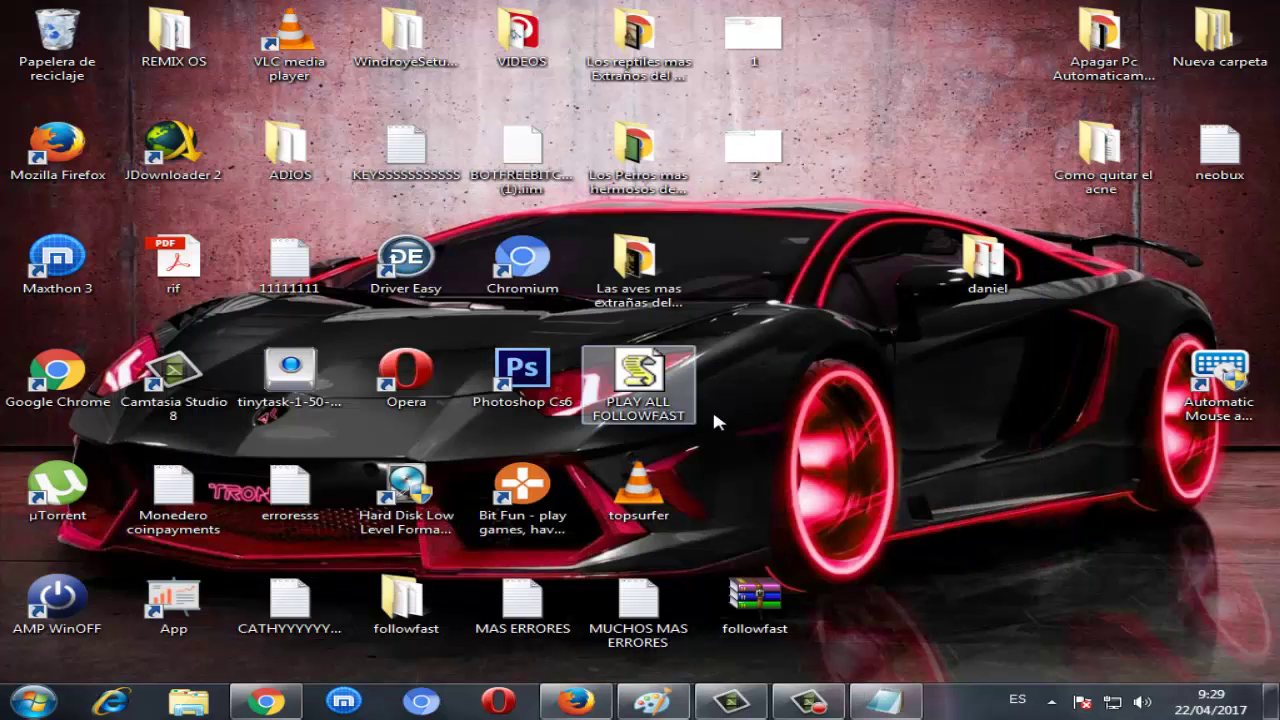
# - Save another copy of the registry text as fix.reg on the desktop and minimize Notepad
pyautogui.click(880, 708)
pyautogui.click(157, 196)
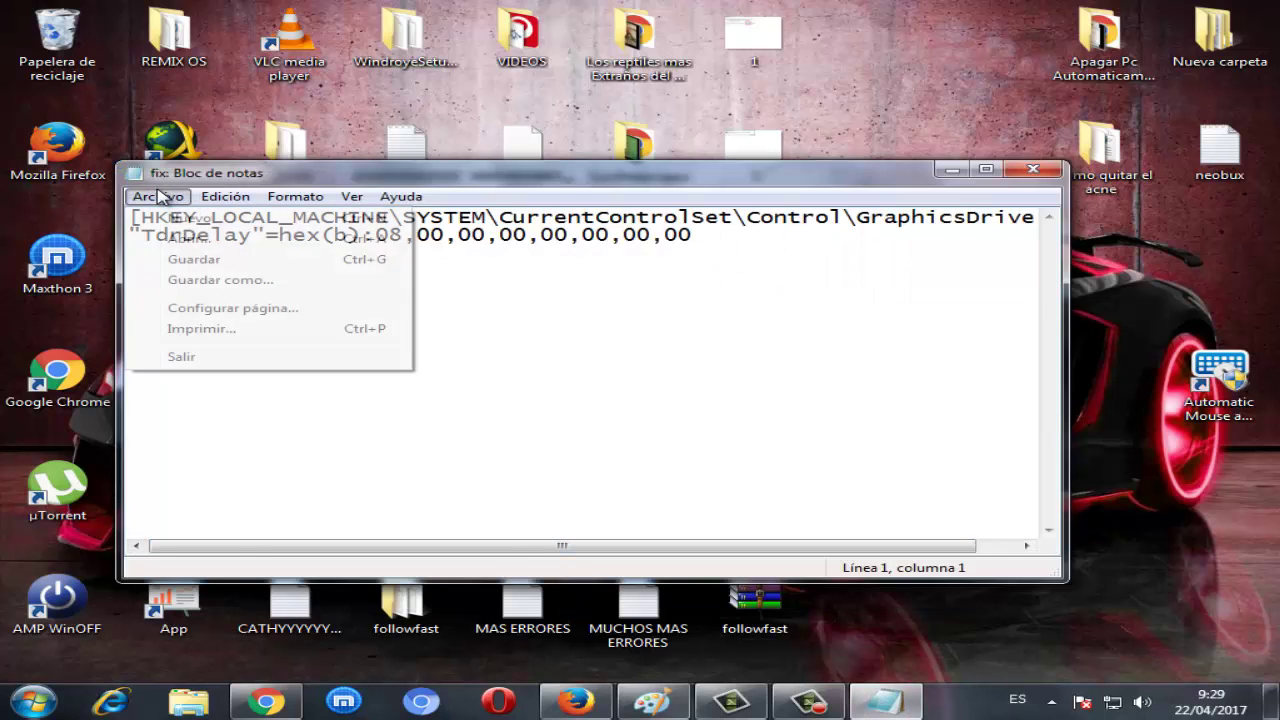
pyautogui.click(229, 284)
pyautogui.write('fi')
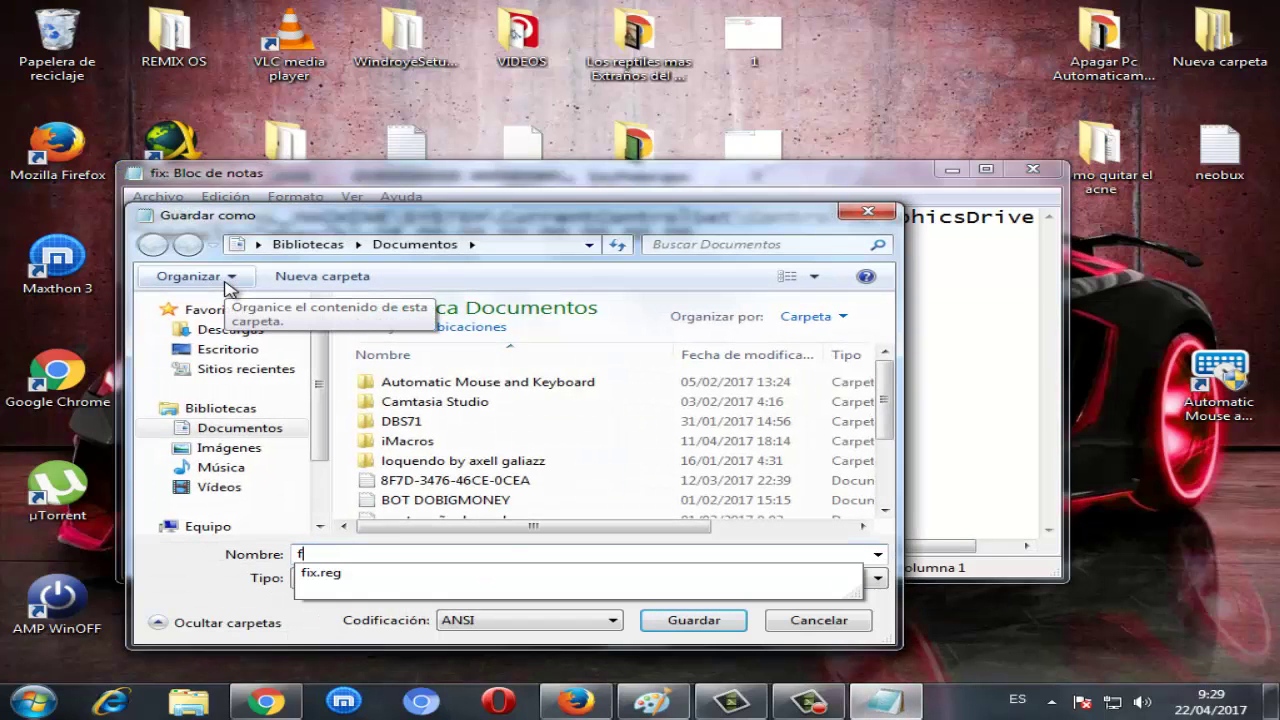
pyautogui.click(322, 578)
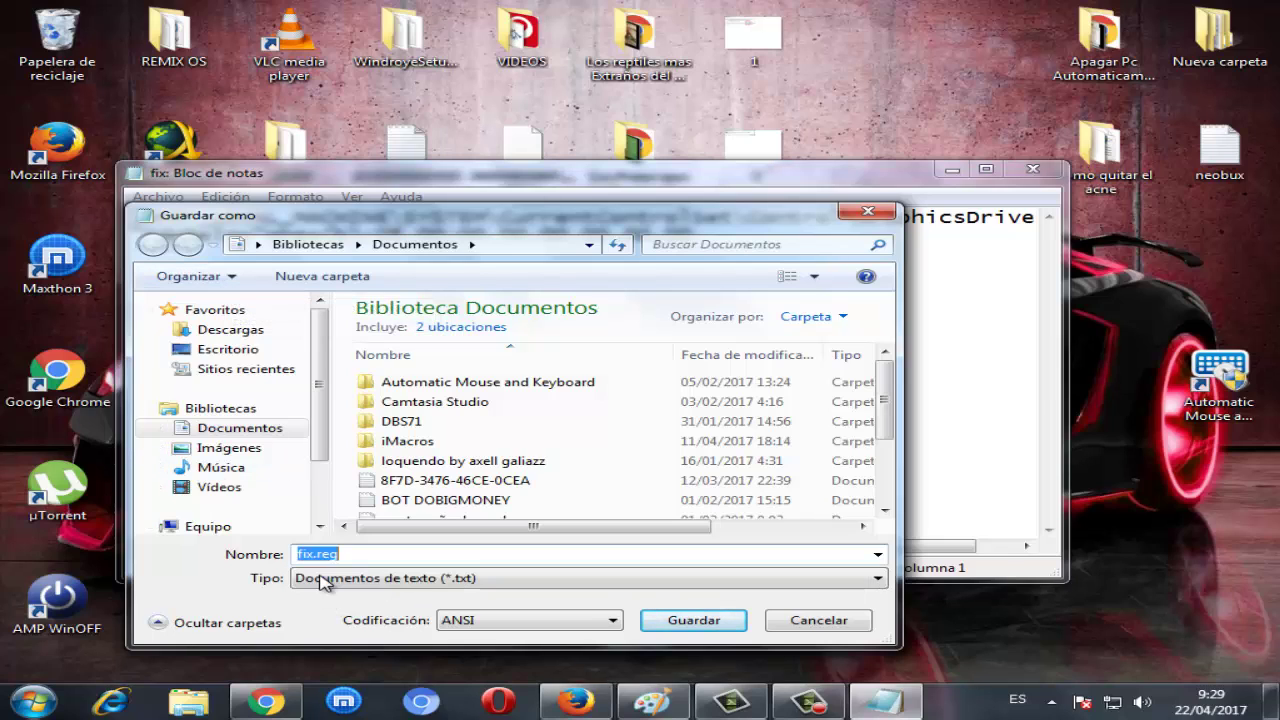
pyautogui.click(245, 351)
pyautogui.click(673, 622)
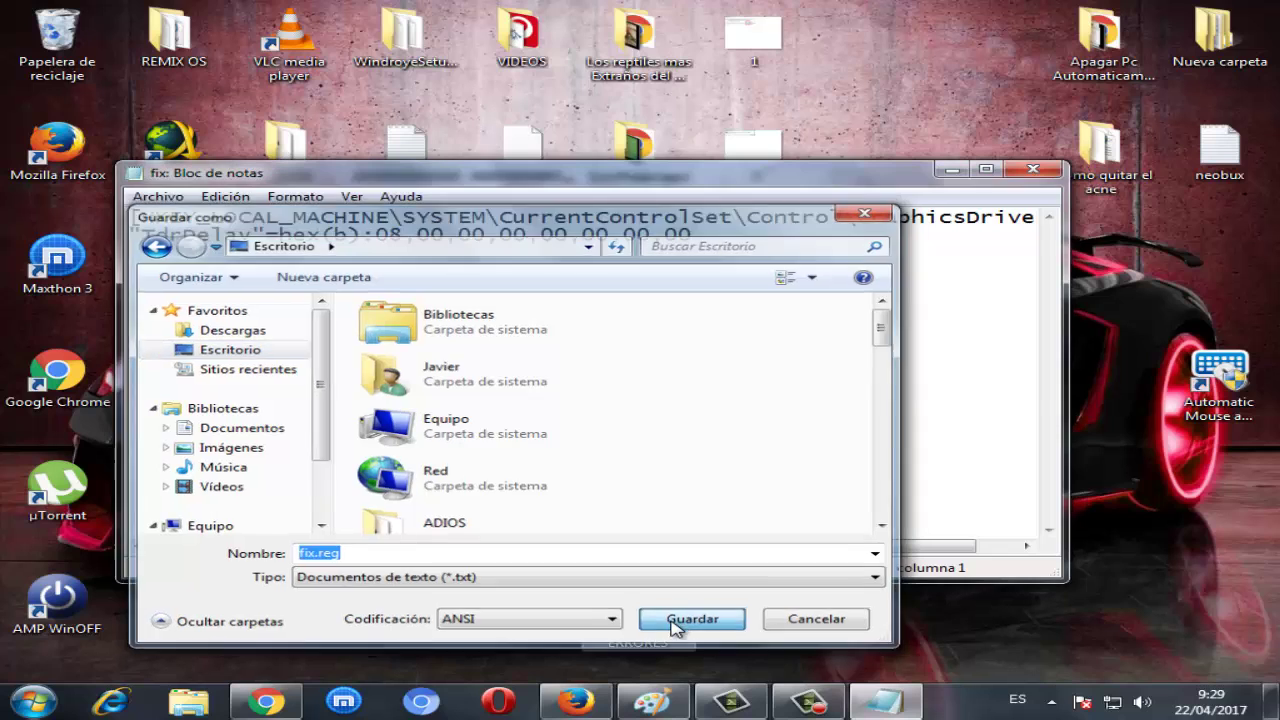
pyautogui.click(952, 170)
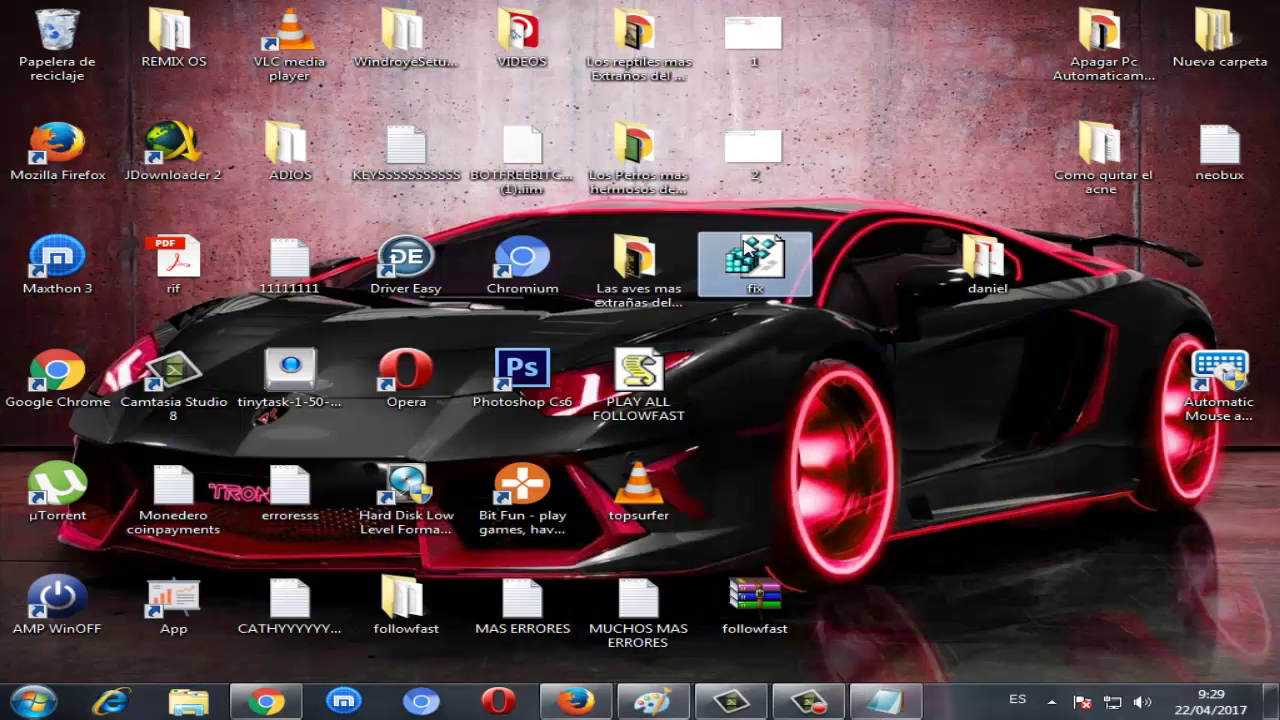
# - Open the fix registry file from the desktop and move its Registry Editor confirmation dialog clear of the icons
pyautogui.moveTo(692, 209); pyautogui.dragTo(814, 308)
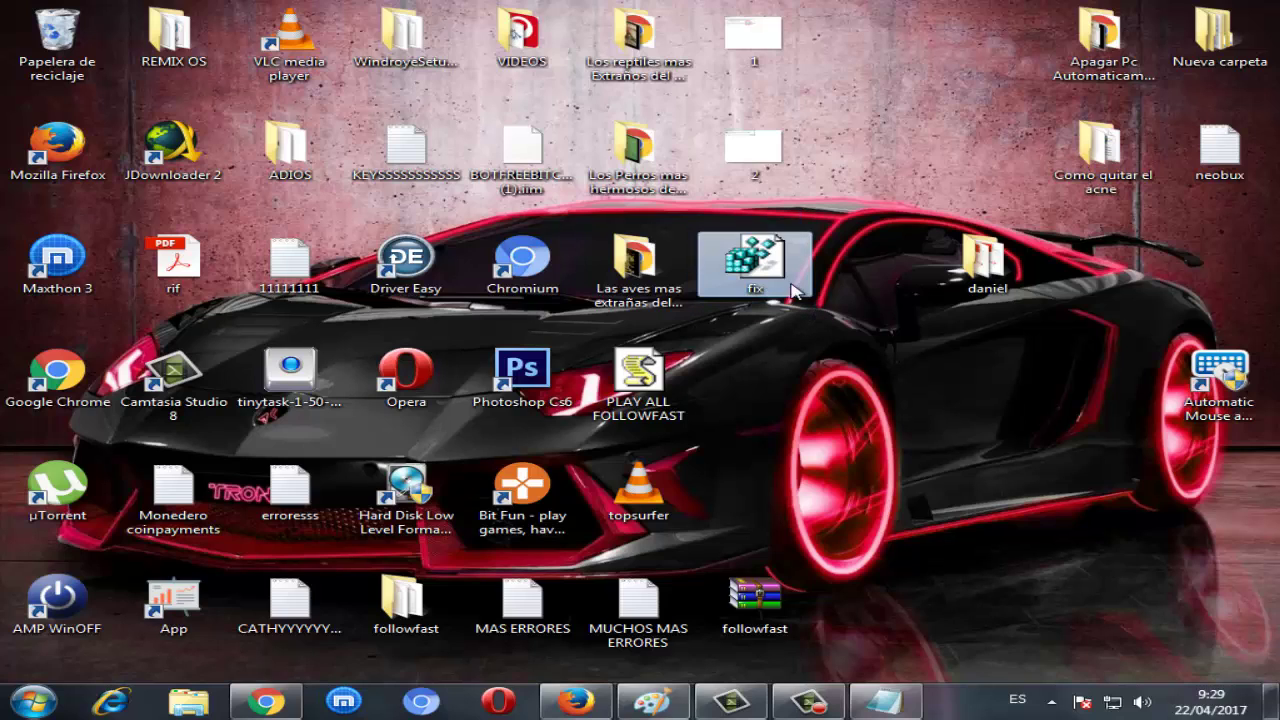
pyautogui.click(857, 215)
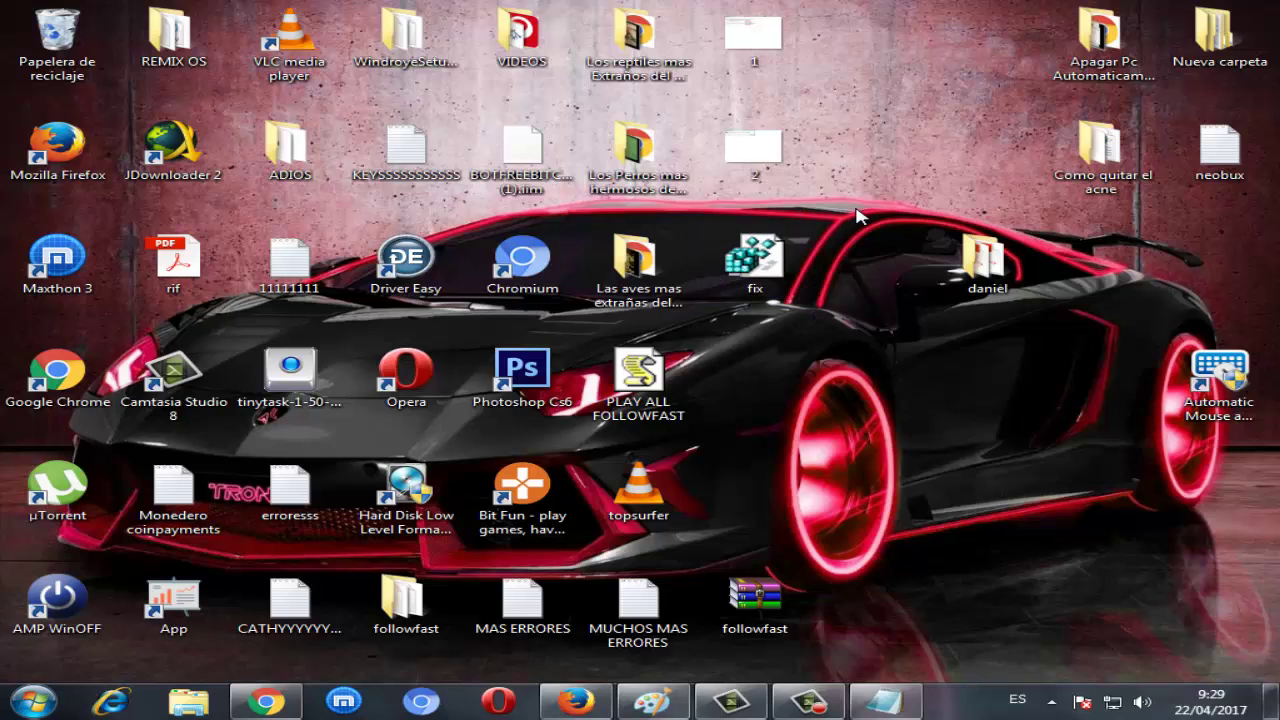
pyautogui.click(757, 262)
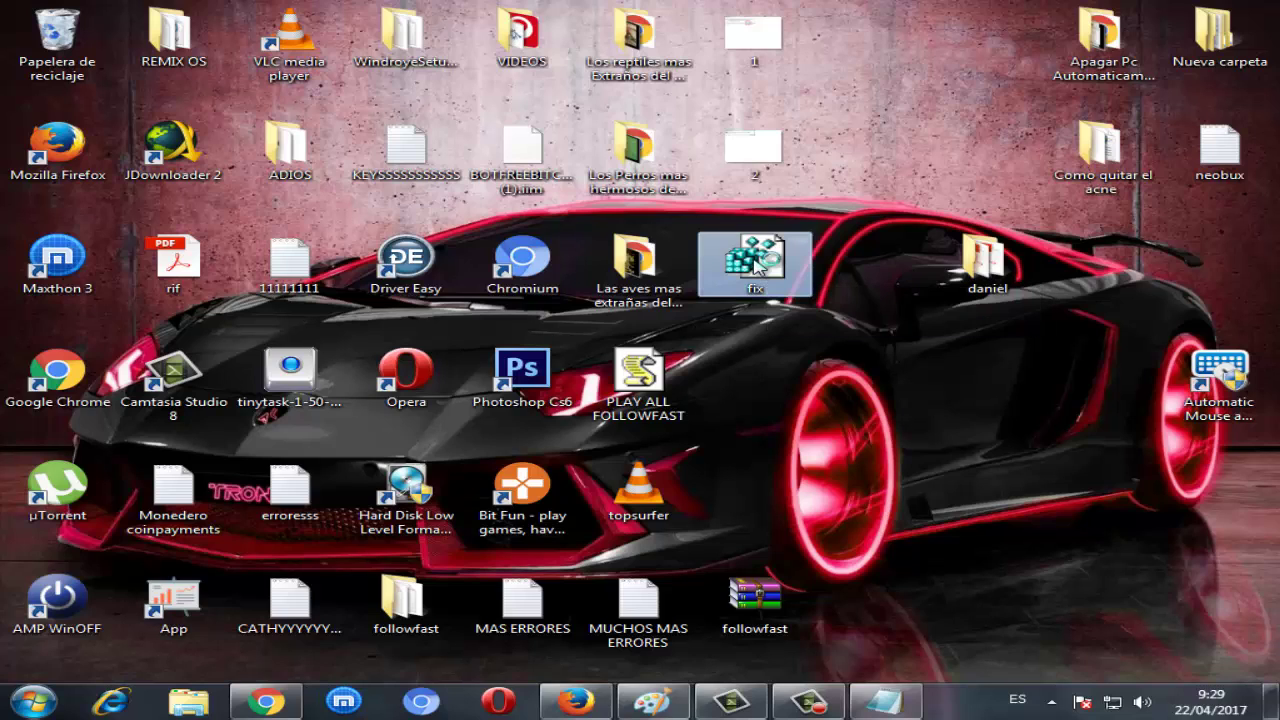
pyautogui.doubleClick(757, 262)
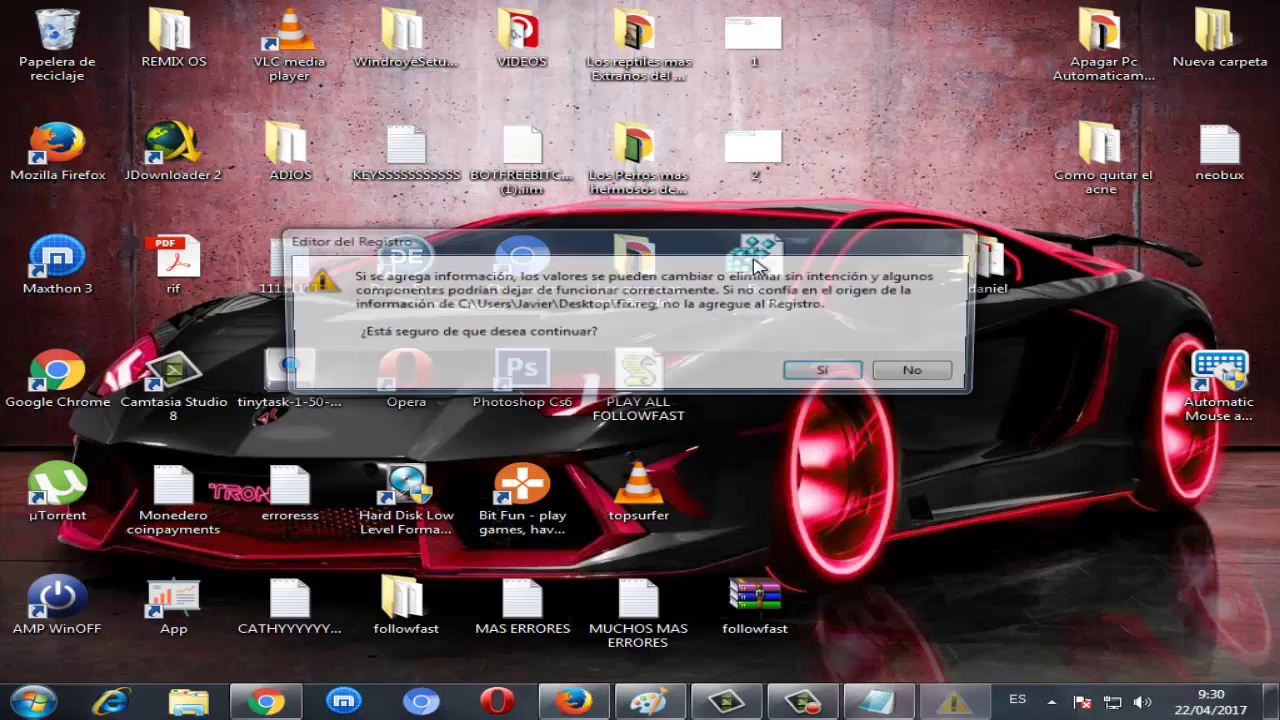
pyautogui.moveTo(464, 247); pyautogui.dragTo(435, 285)
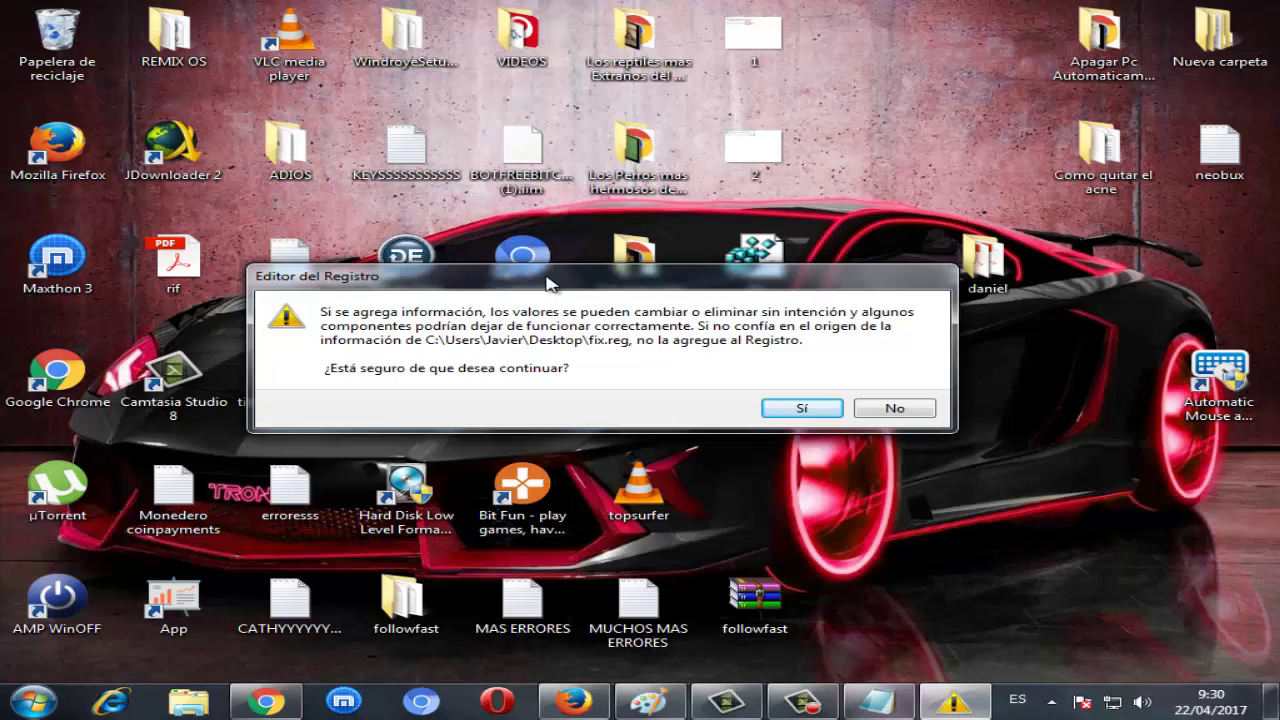
pyautogui.moveTo(548, 285); pyautogui.dragTo(548, 342)
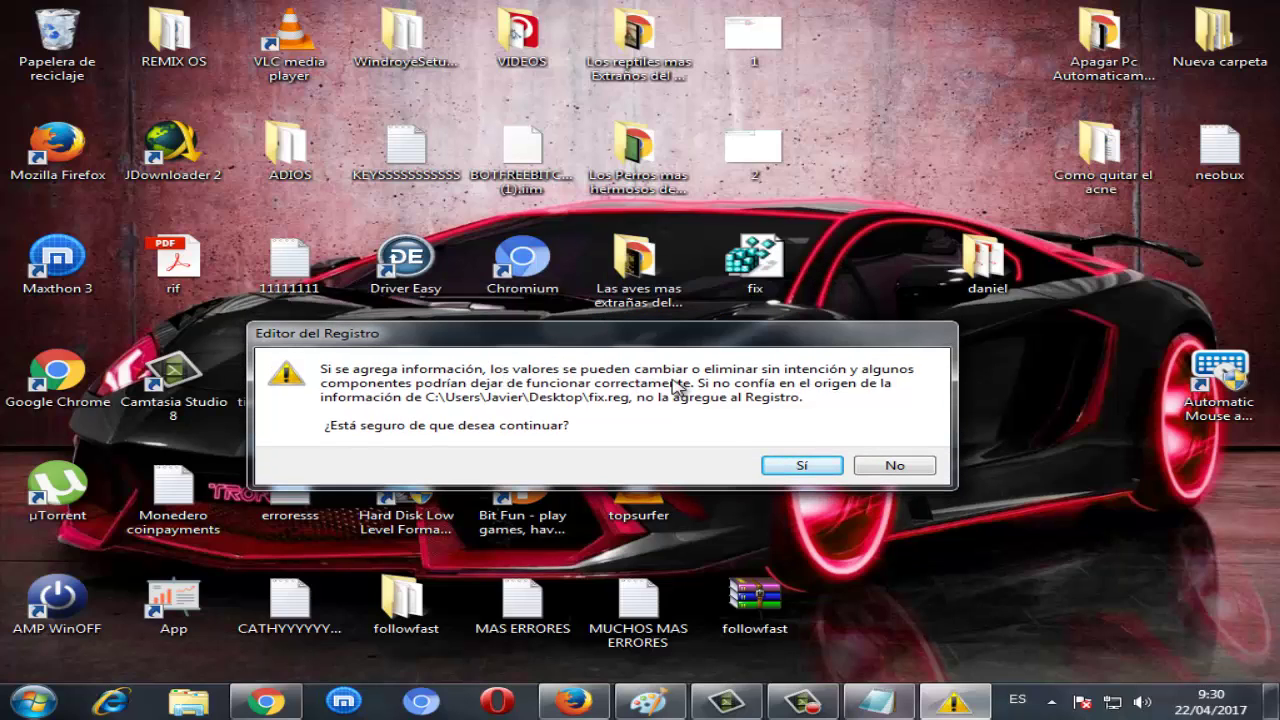
# - View desktop image 2 in Windows Photo Viewer, close it, and decline adding fix.reg to the registry
pyautogui.doubleClick(752, 160)
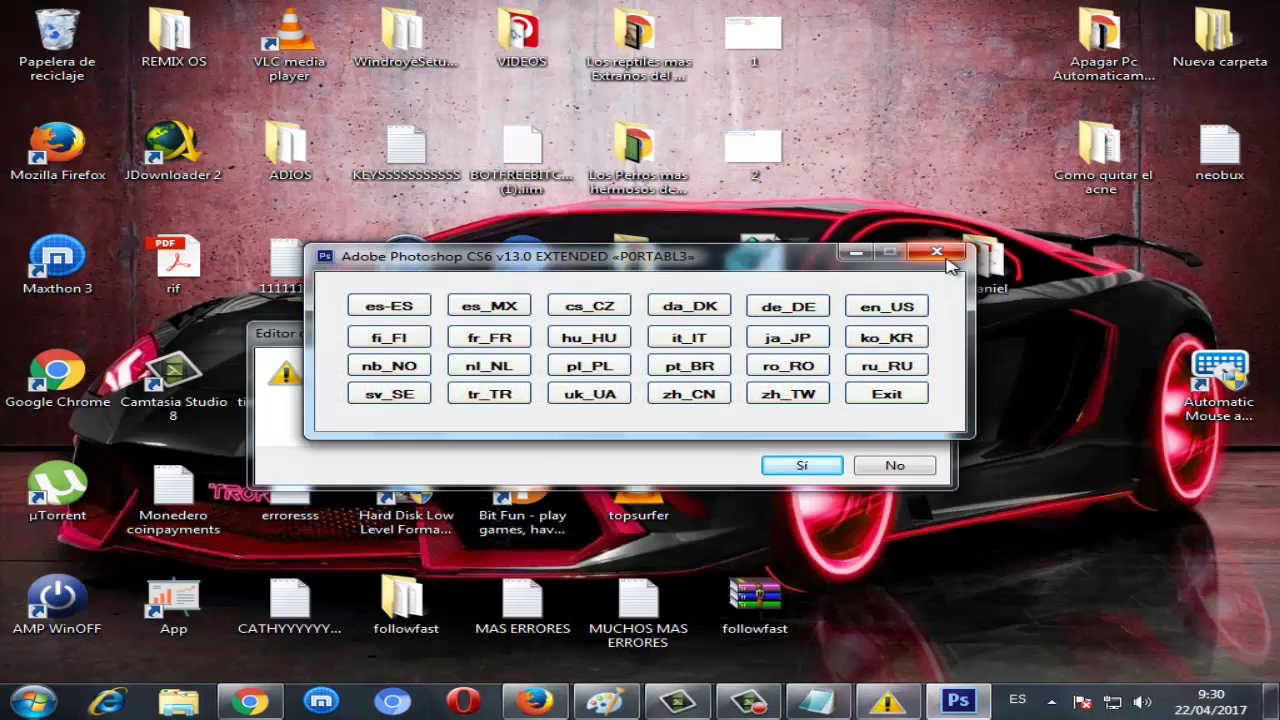
pyautogui.click(936, 252)
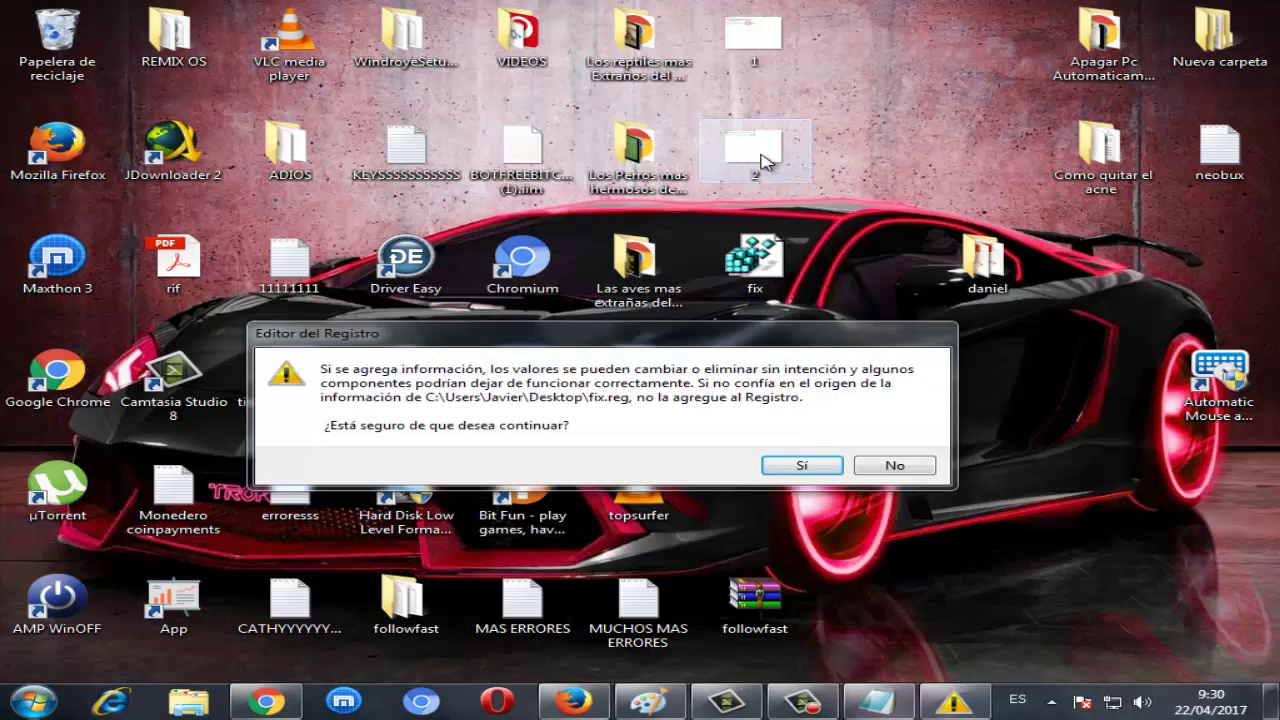
pyautogui.rightClick(763, 158)
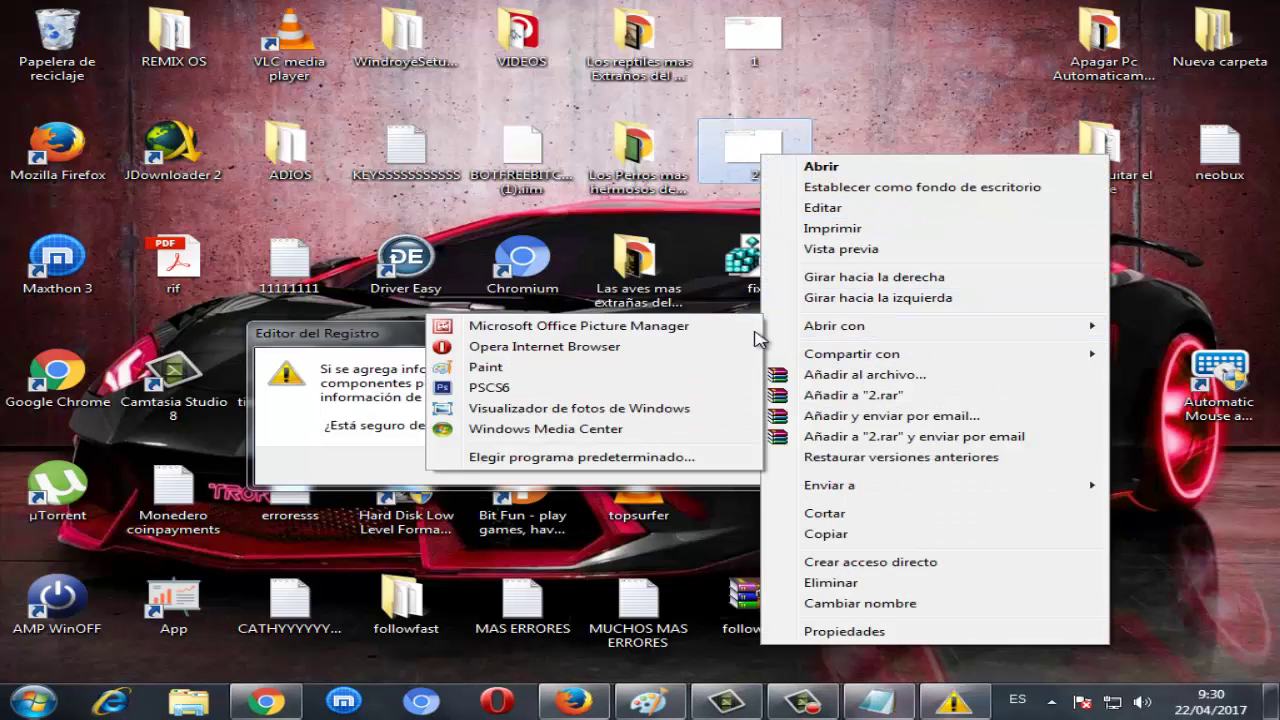
pyautogui.click(605, 410)
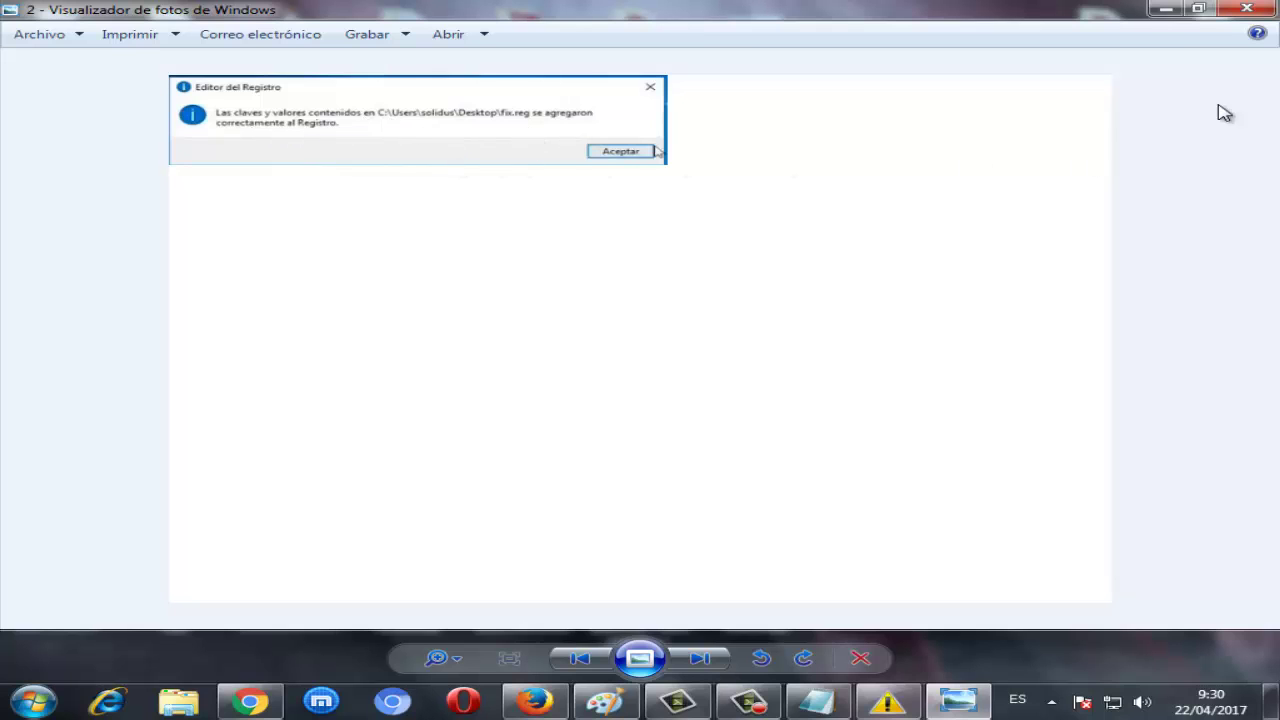
pyautogui.click(1246, 9)
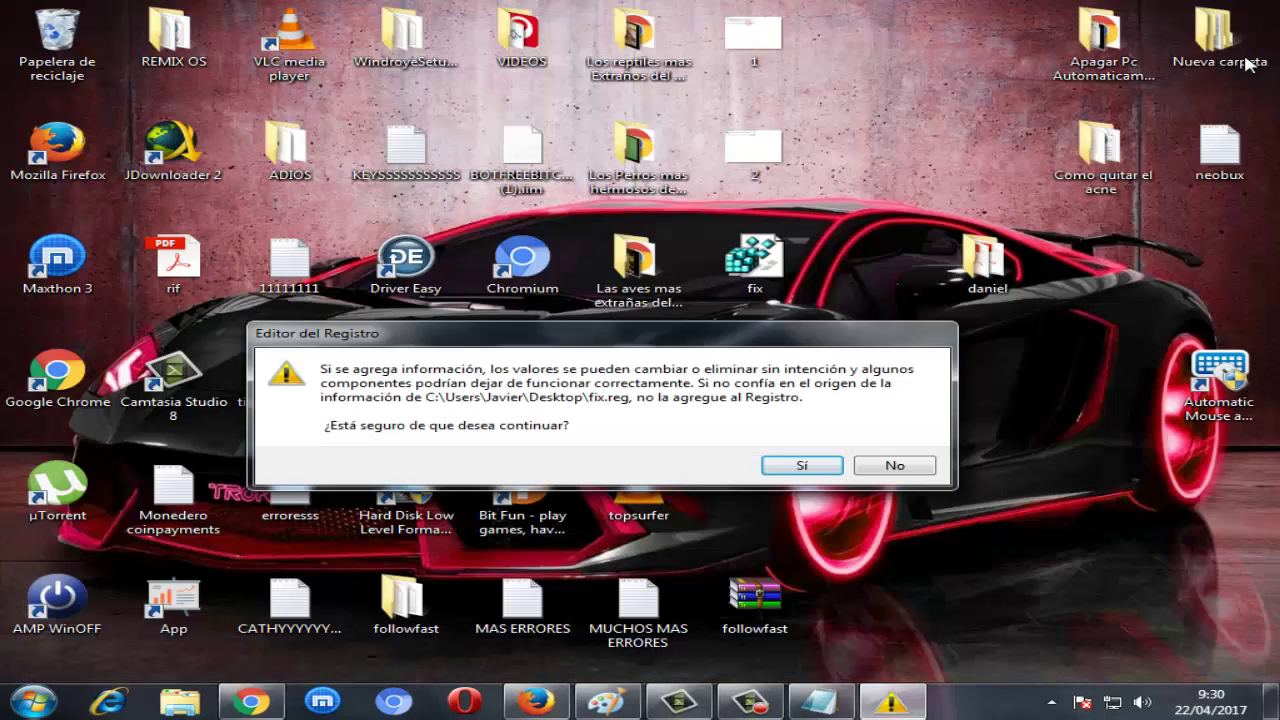
pyautogui.click(895, 466)
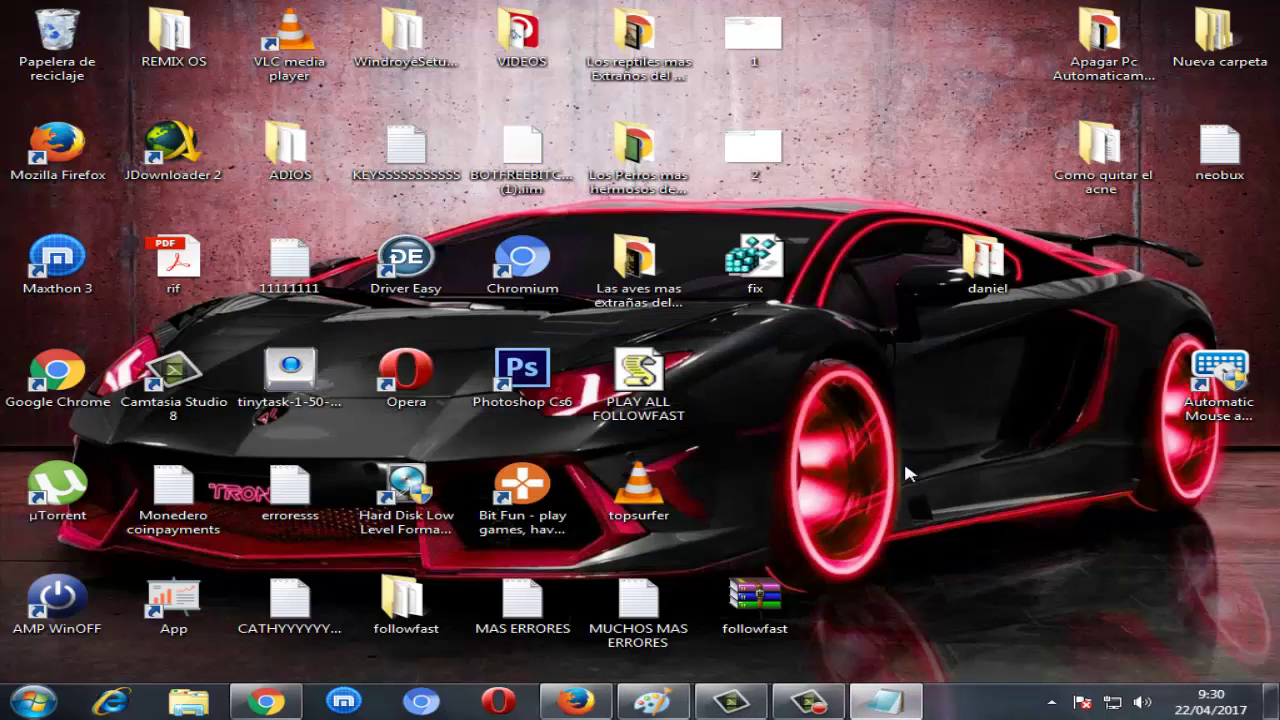
# - Reopen desktop image 2 in Windows Photo Viewer to review the example Registry Editor message, and close it
pyautogui.rightClick(766, 146)
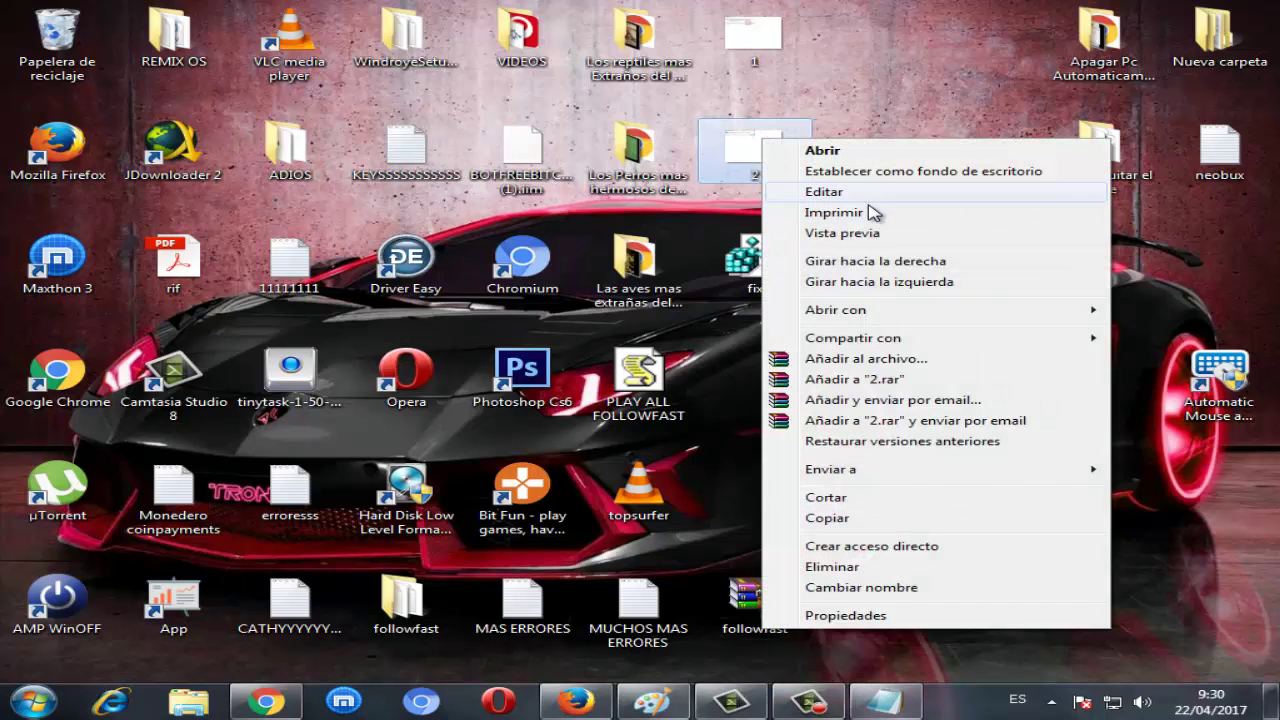
pyautogui.moveTo(886, 309)
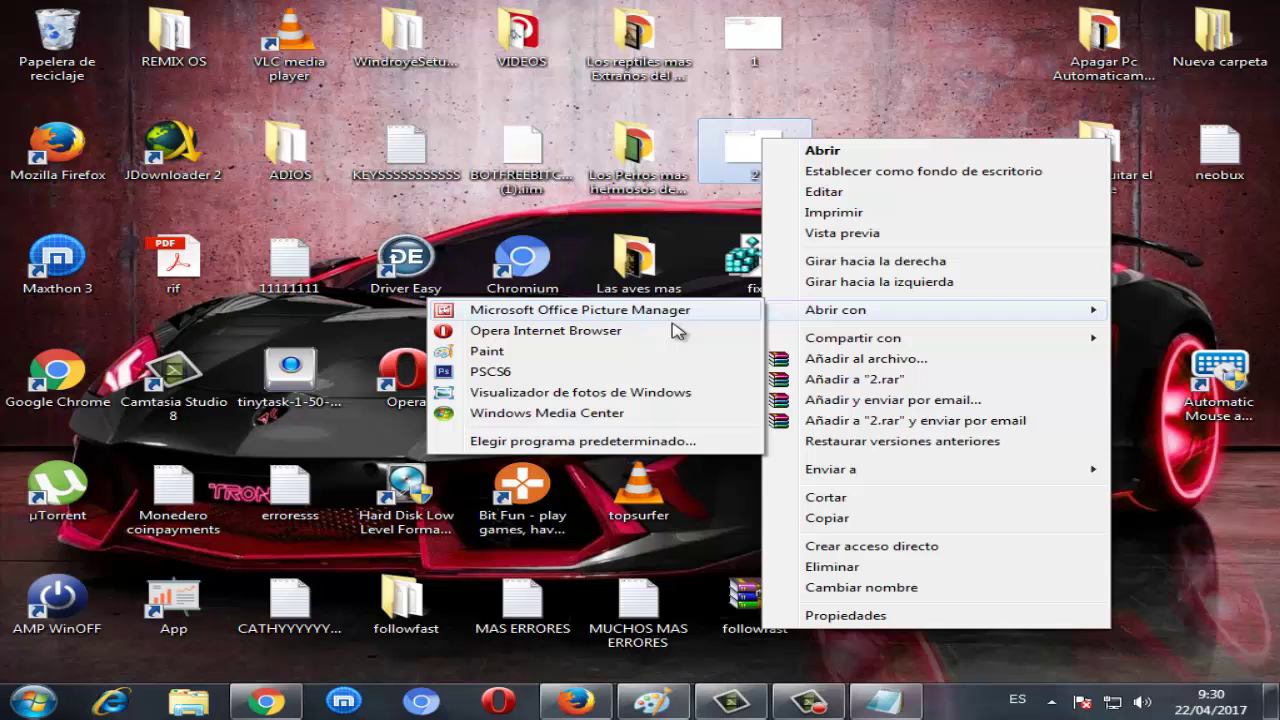
pyautogui.click(612, 393)
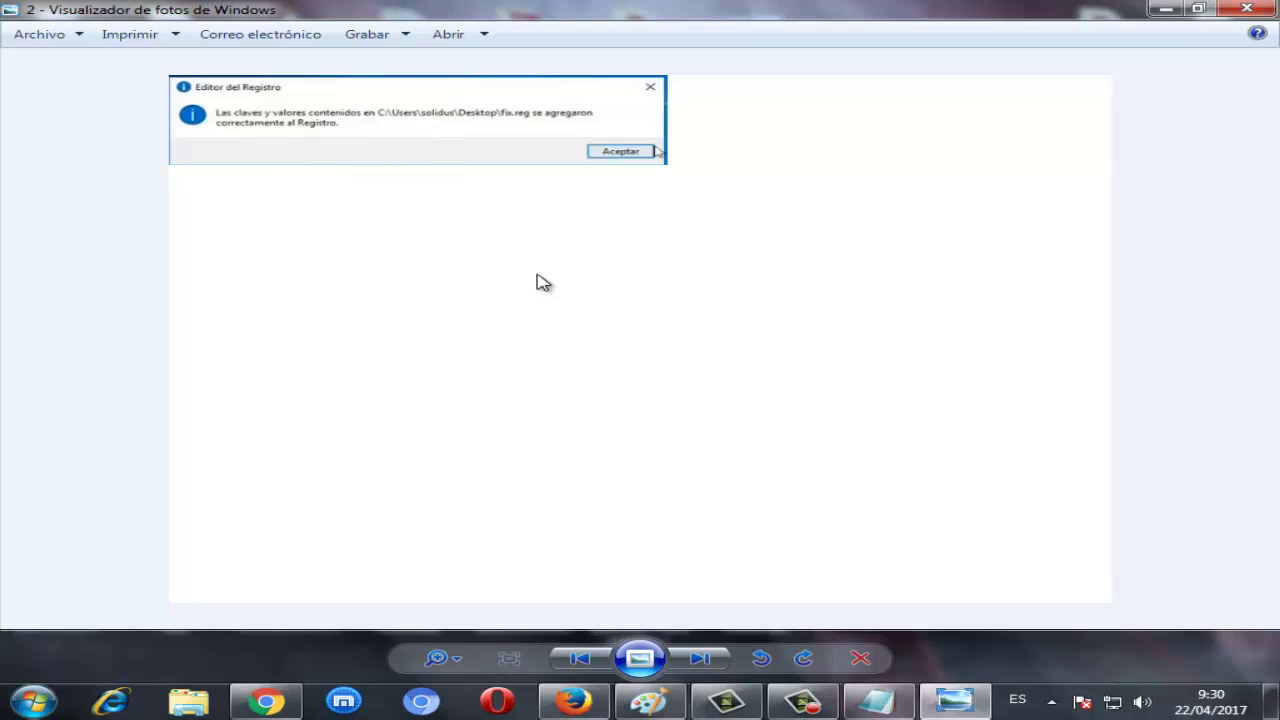
pyautogui.click(1247, 9)
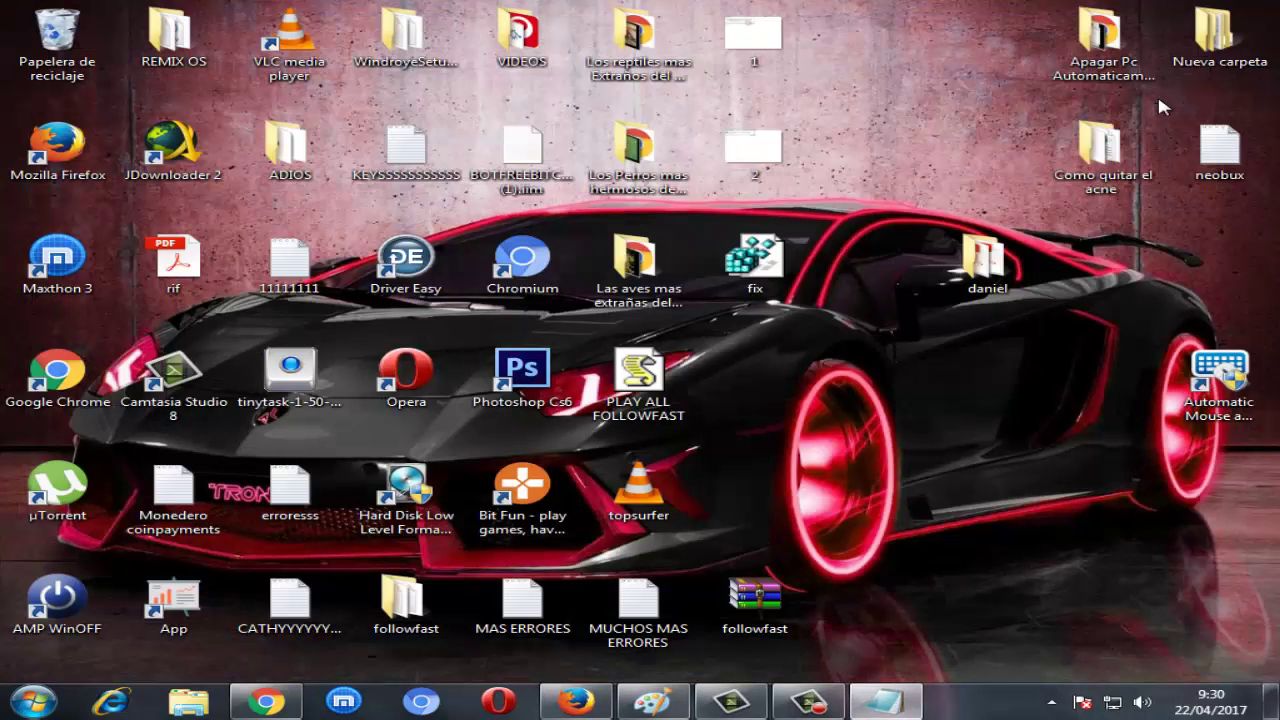
# - Bring back the Notepad window with the fix text, move it lower, and place the cursor after the TdrDelay value
pyautogui.doubleClick(755, 258)
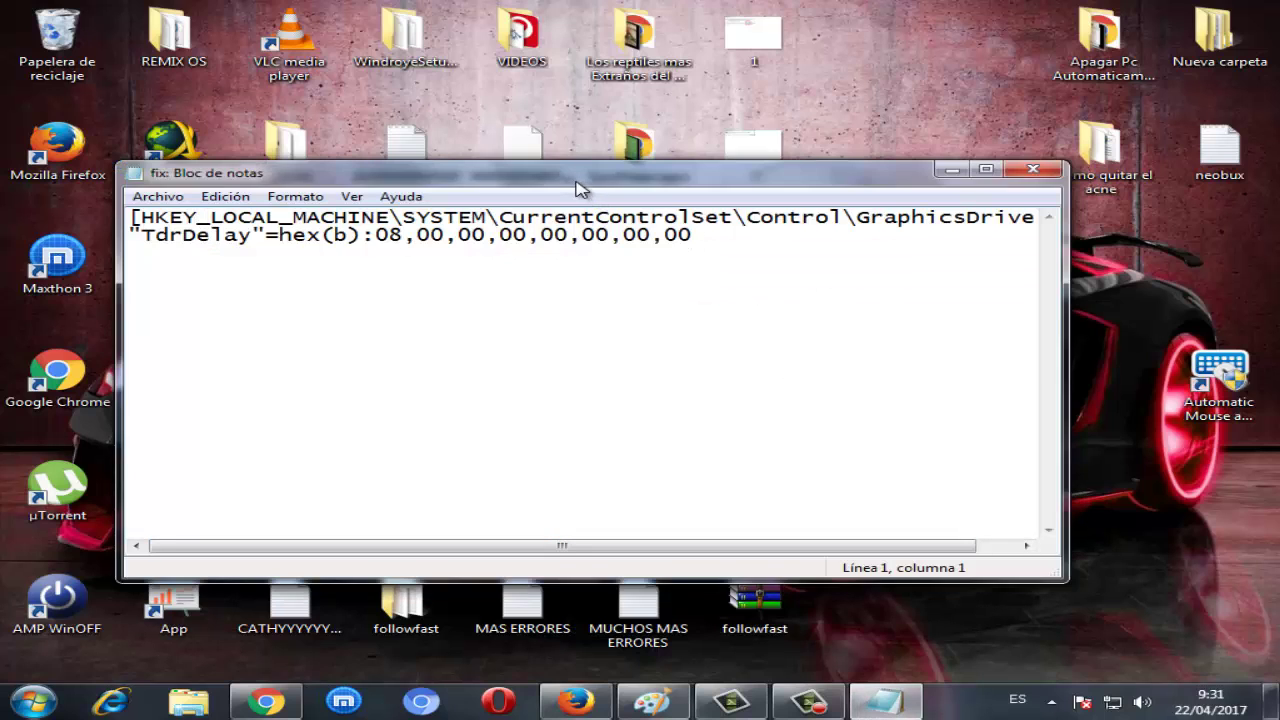
pyautogui.moveTo(580, 184); pyautogui.dragTo(600, 243)
pyautogui.click(750, 316)
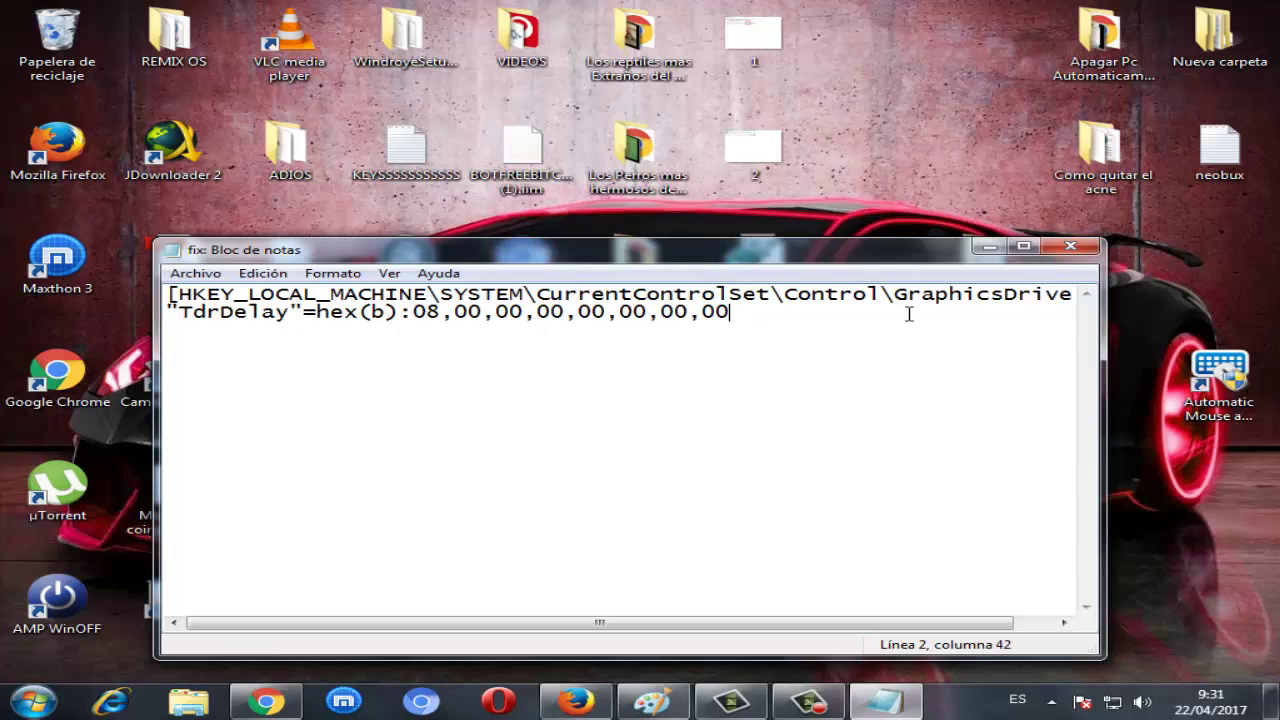
# - Close the fix text, reopen the desktop fix file in a new Notepad window, and move the window fully into view
pyautogui.click(1070, 246)
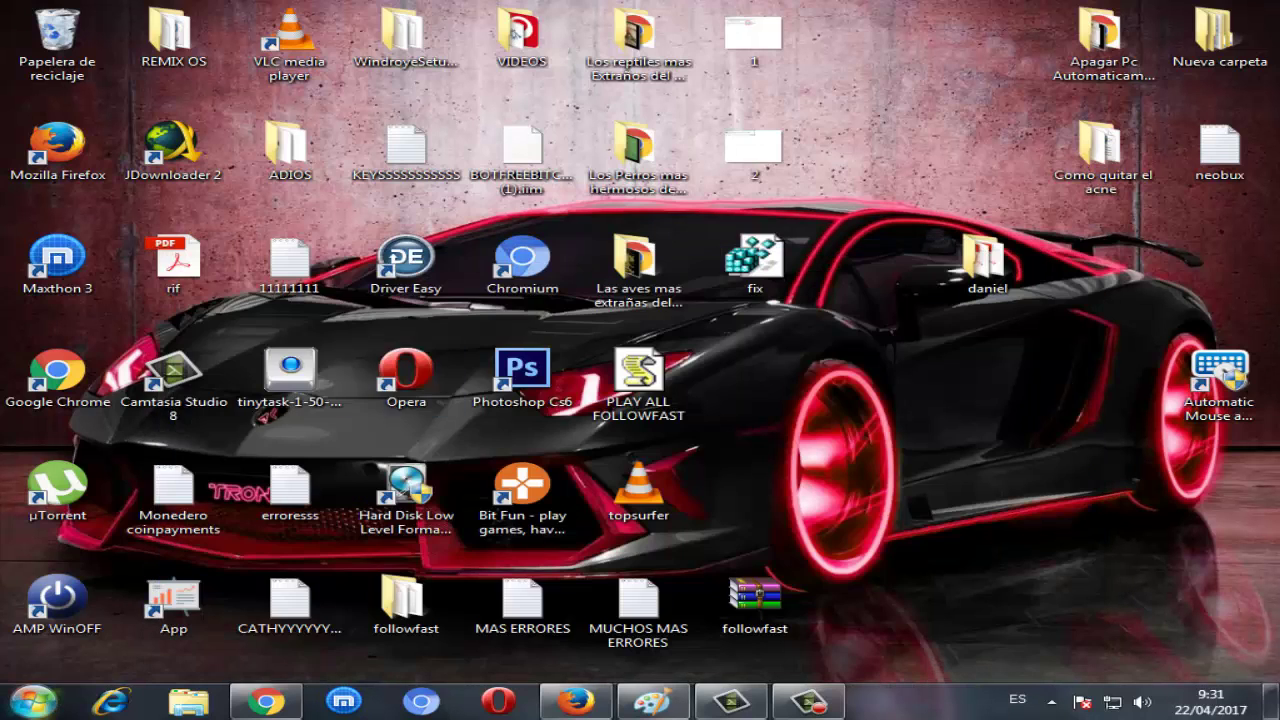
pyautogui.click(34, 700)
pyautogui.click(163, 294)
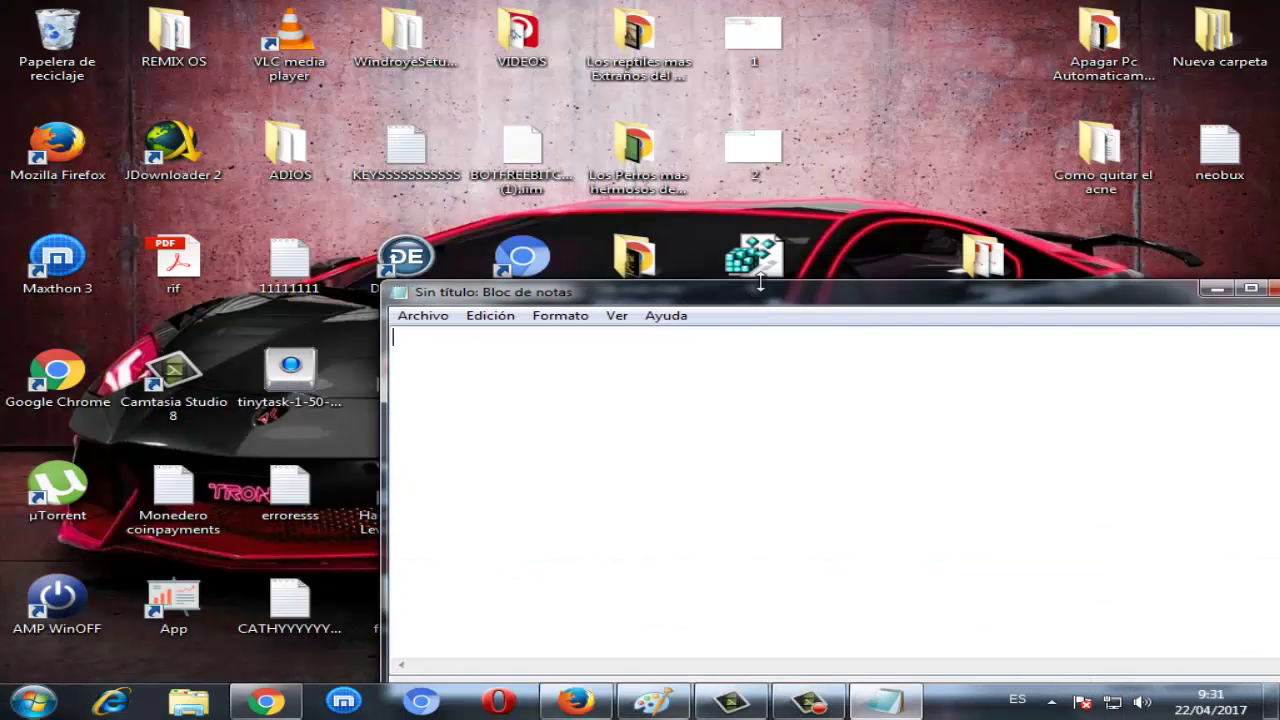
pyautogui.moveTo(830, 298); pyautogui.dragTo(885, 333)
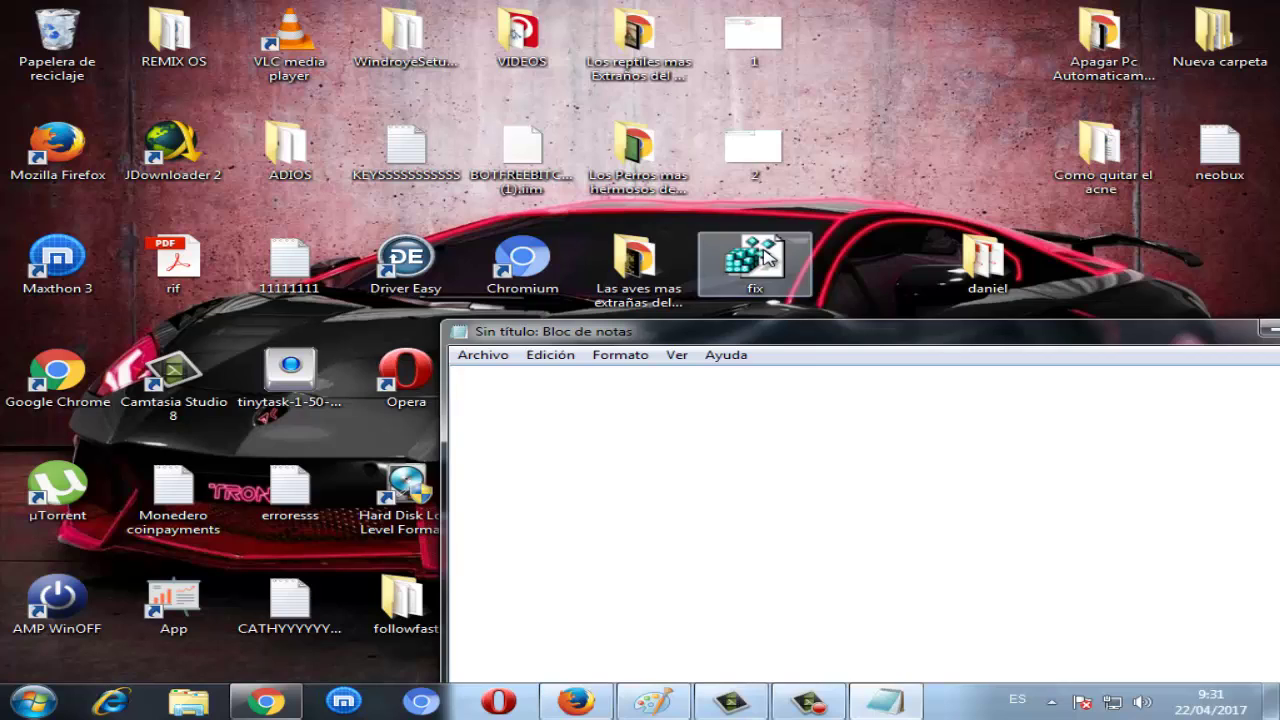
pyautogui.moveTo(768, 258); pyautogui.dragTo(491, 402)
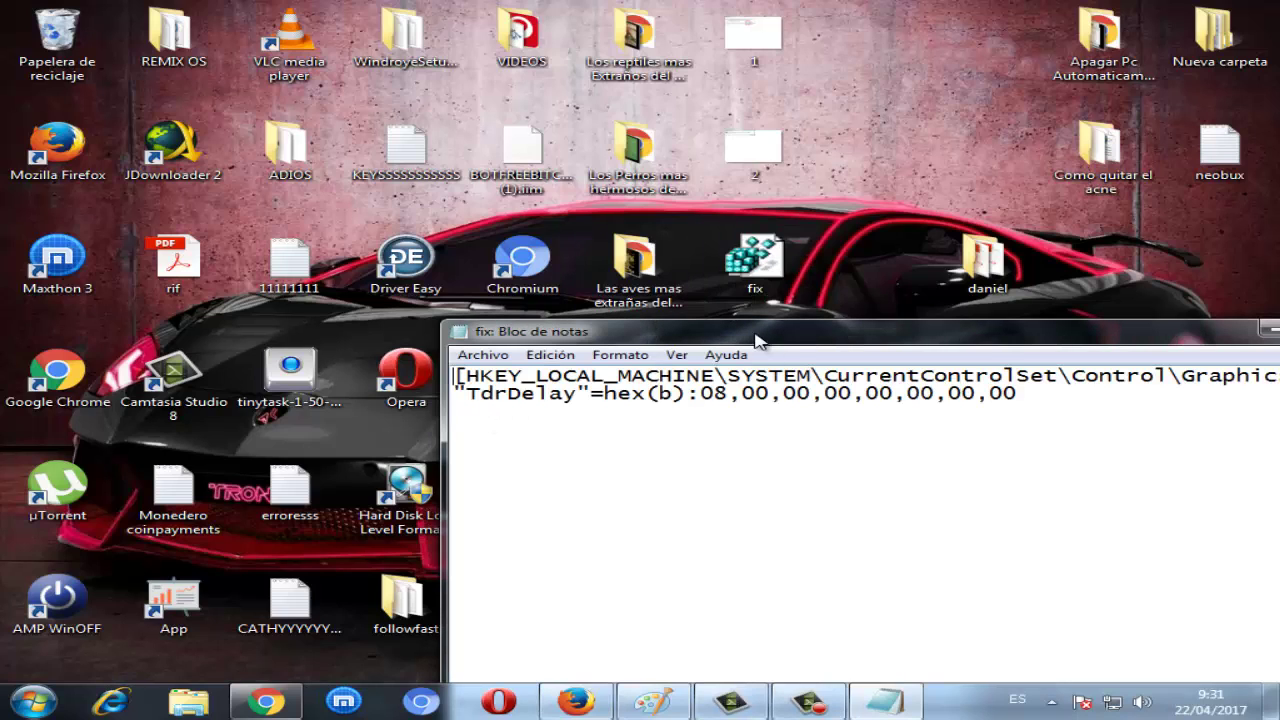
pyautogui.moveTo(760, 333); pyautogui.dragTo(389, 125)
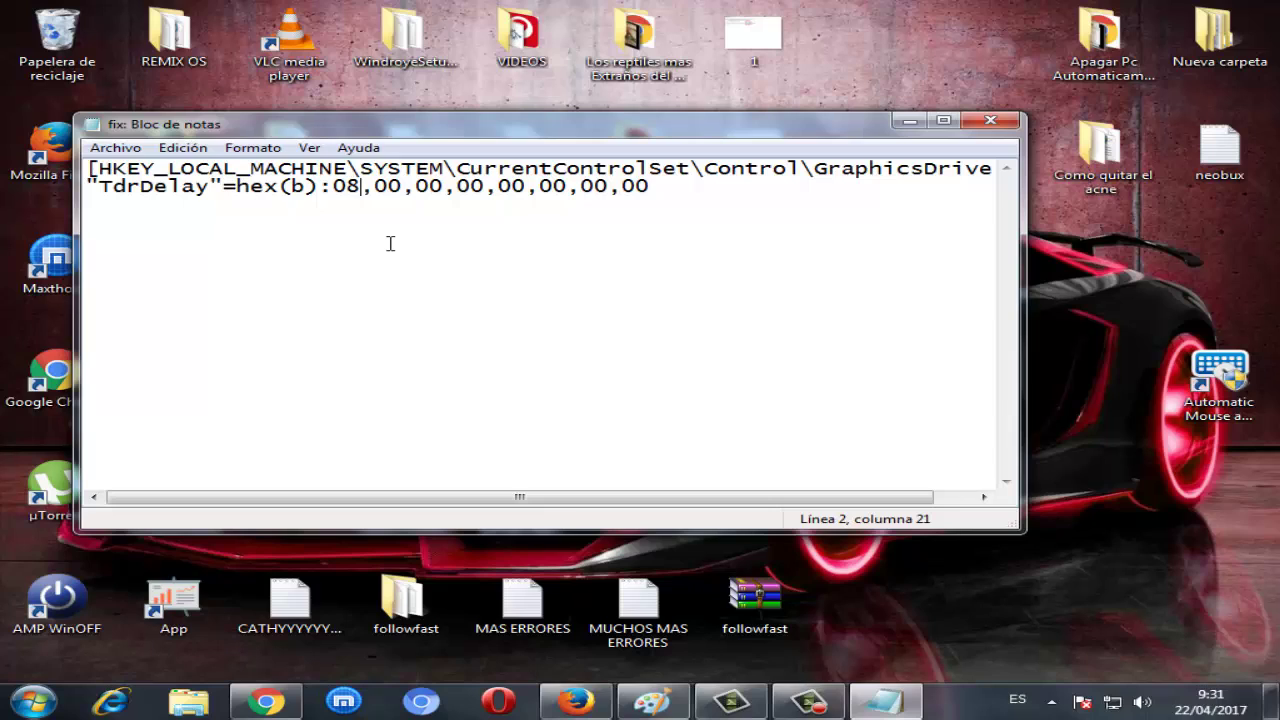
# - Change the first byte of the TdrDelay hex value to 10, then save and close the fix file
pyautogui.press('BackSpace')
pyautogui.press('BackSpace')
pyautogui.write('10')
pyautogui.click(116, 151)
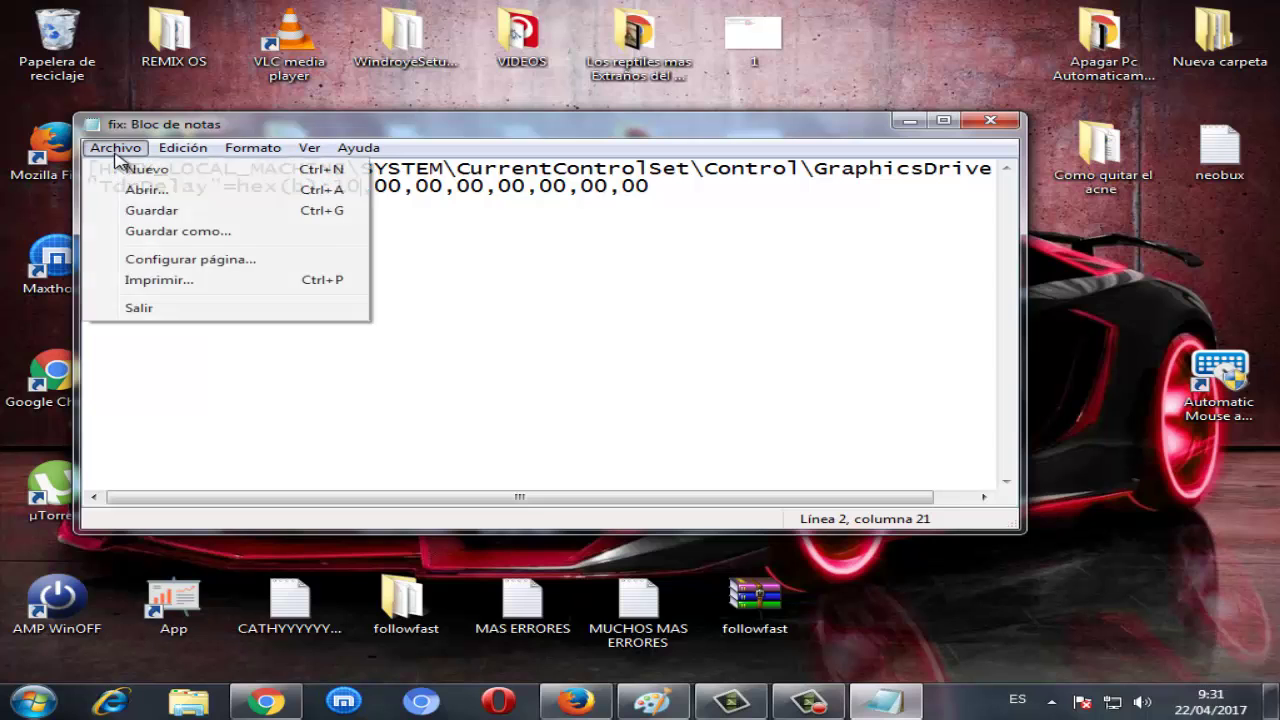
pyautogui.click(150, 211)
pyautogui.click(990, 121)
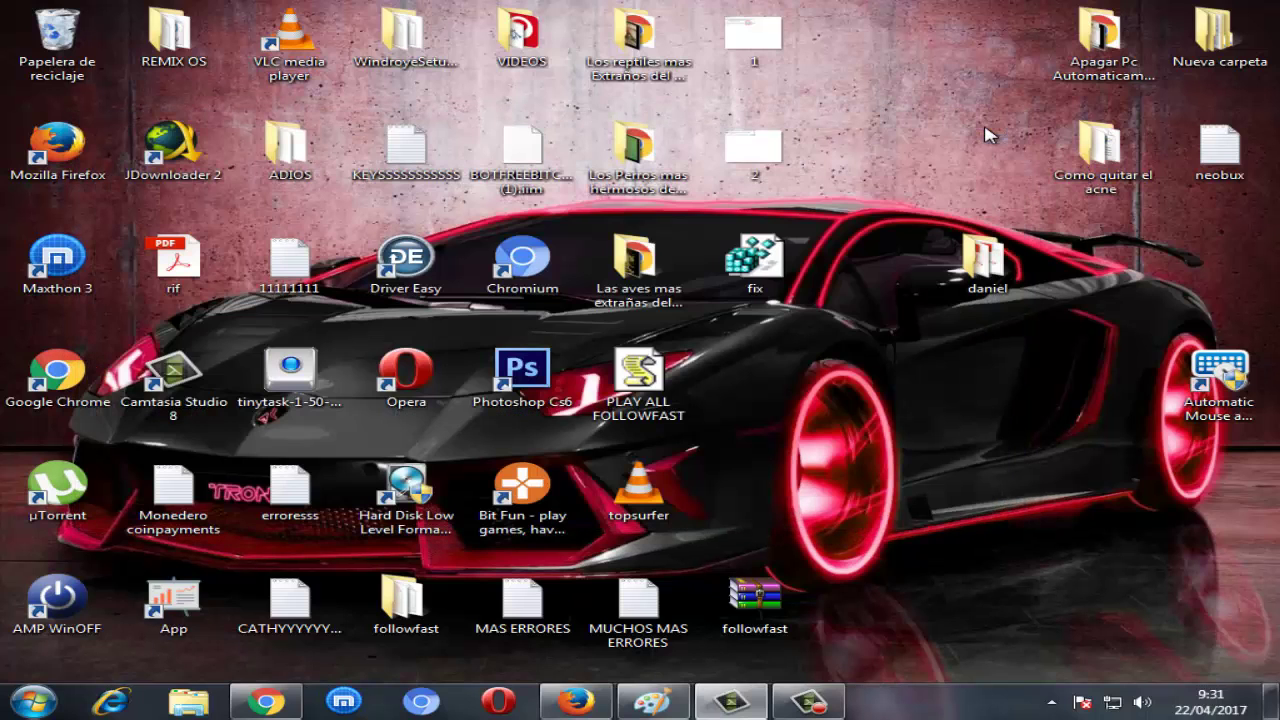
# - Run the fix registry file from the desktop to review its Registry Editor confirmation, and decline adding it to the registry
pyautogui.click(779, 264)
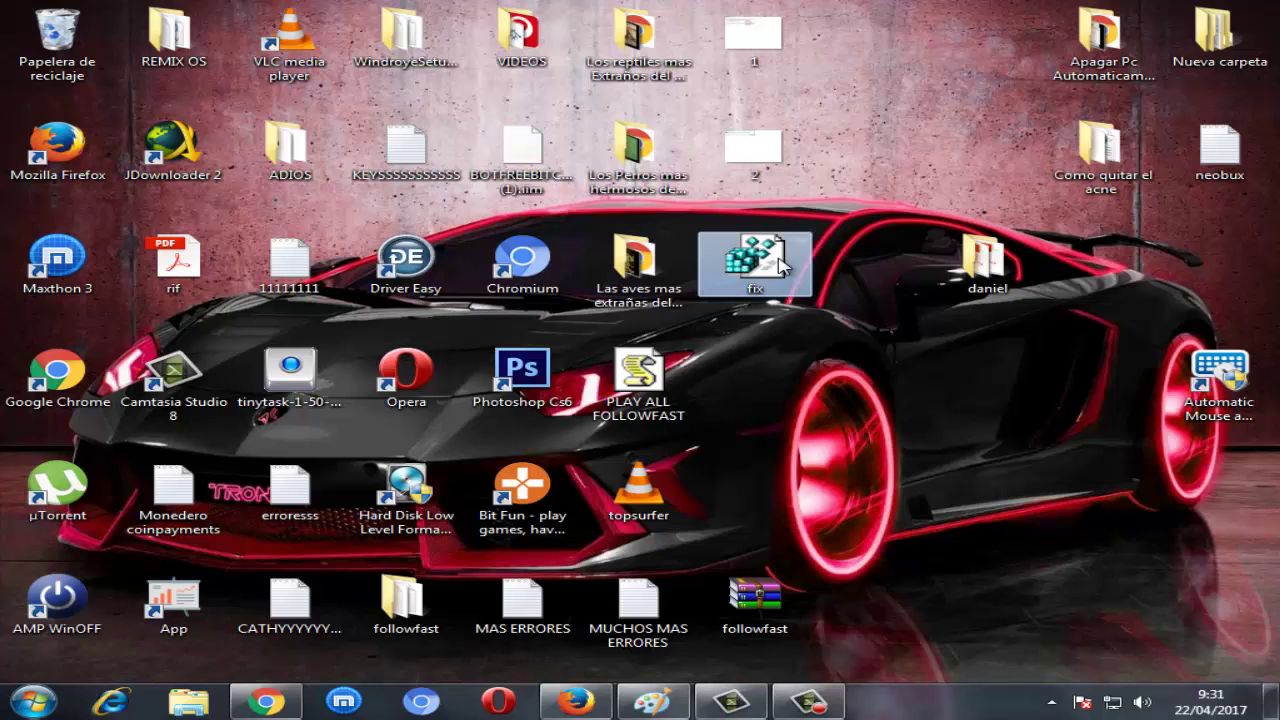
pyautogui.doubleClick(779, 264)
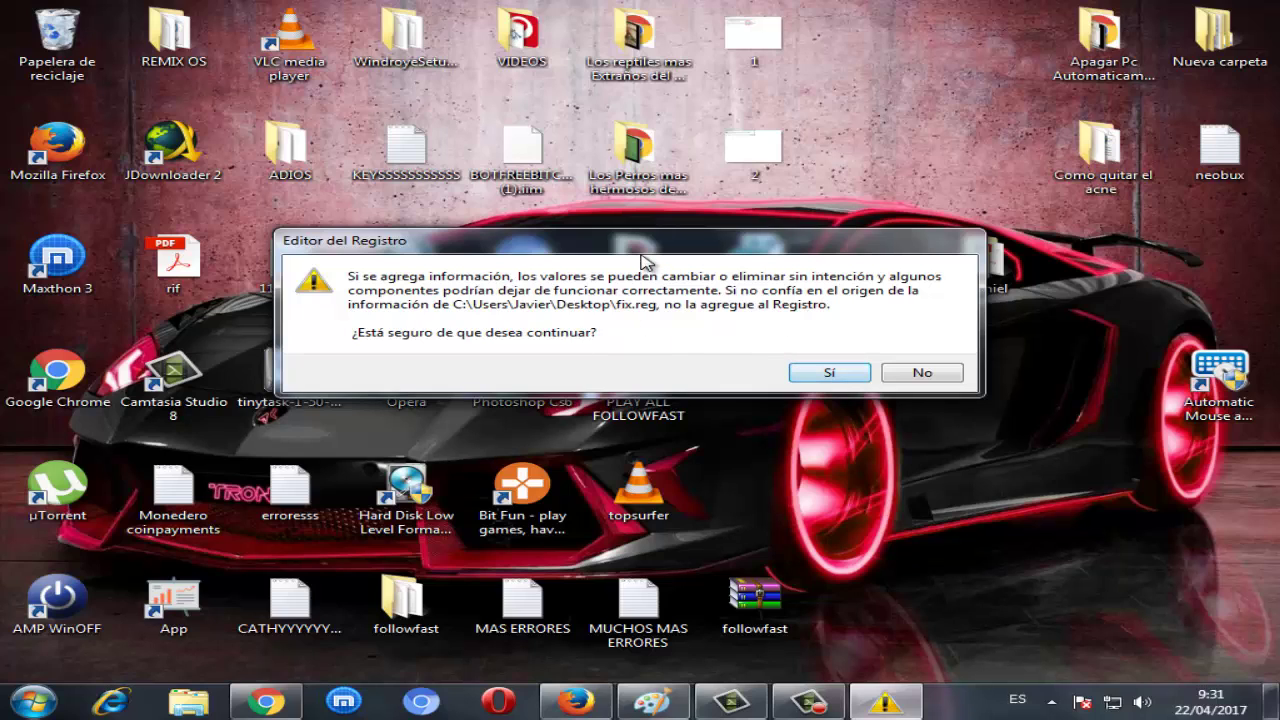
pyautogui.moveTo(643, 250); pyautogui.dragTo(603, 313)
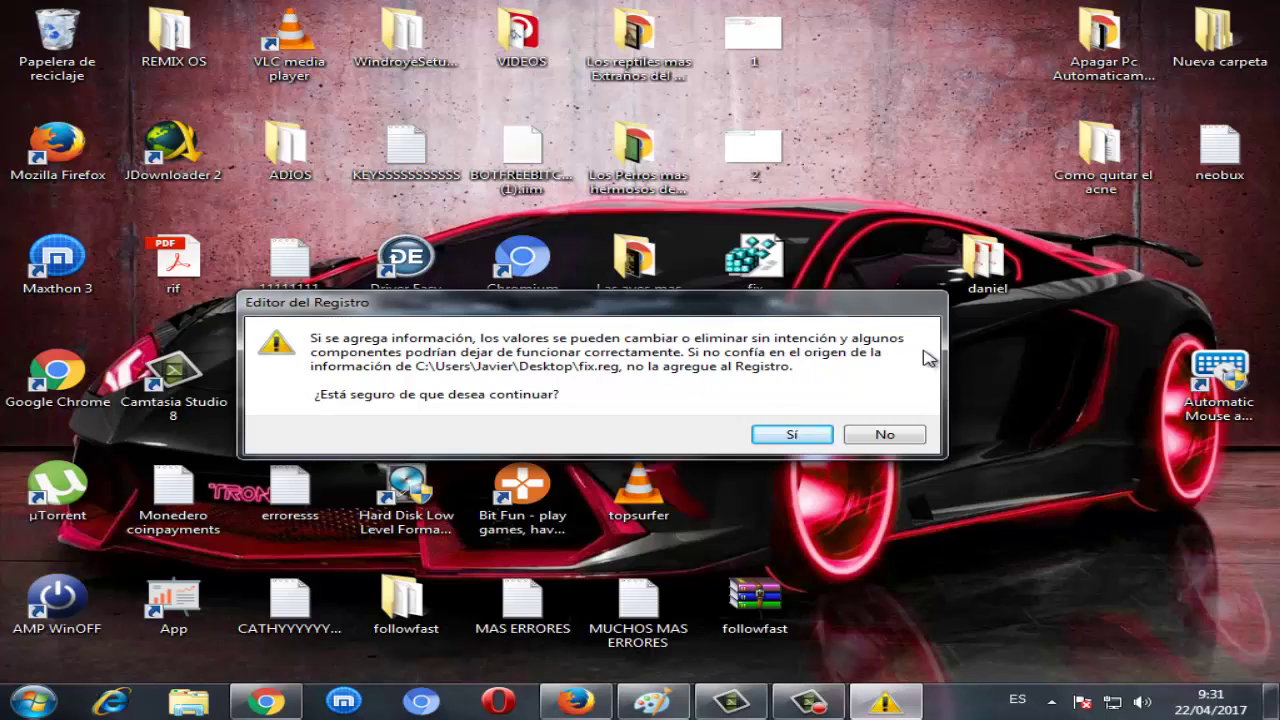
pyautogui.click(912, 436)
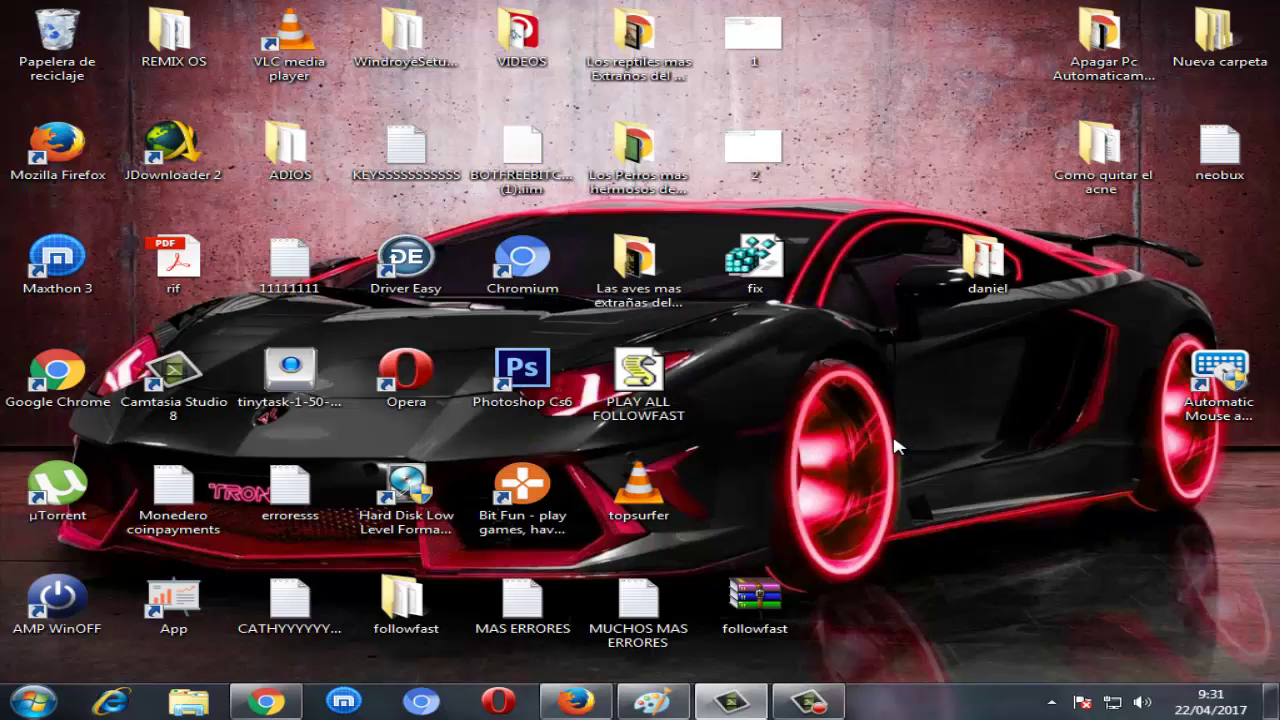
# - Hide all the desktop icons through the desktop's view options
pyautogui.rightClick(816, 349)
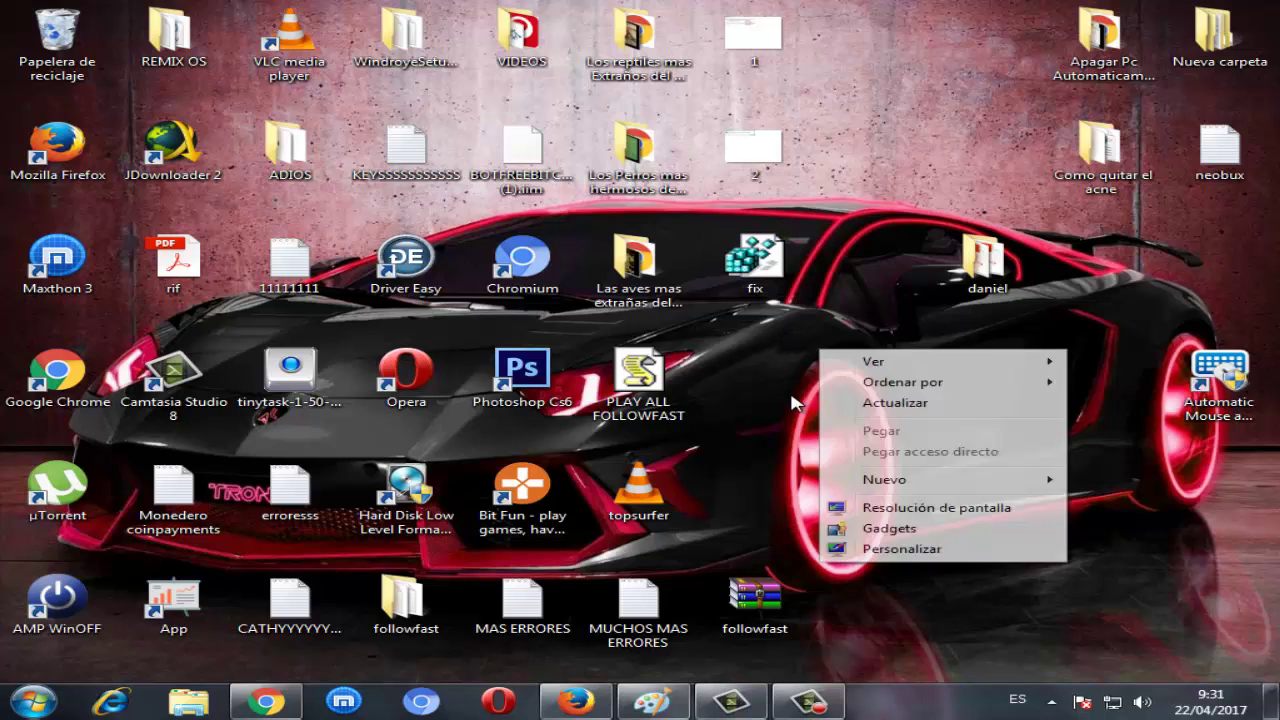
pyautogui.rightClick(792, 396)
pyautogui.moveTo(833, 410)
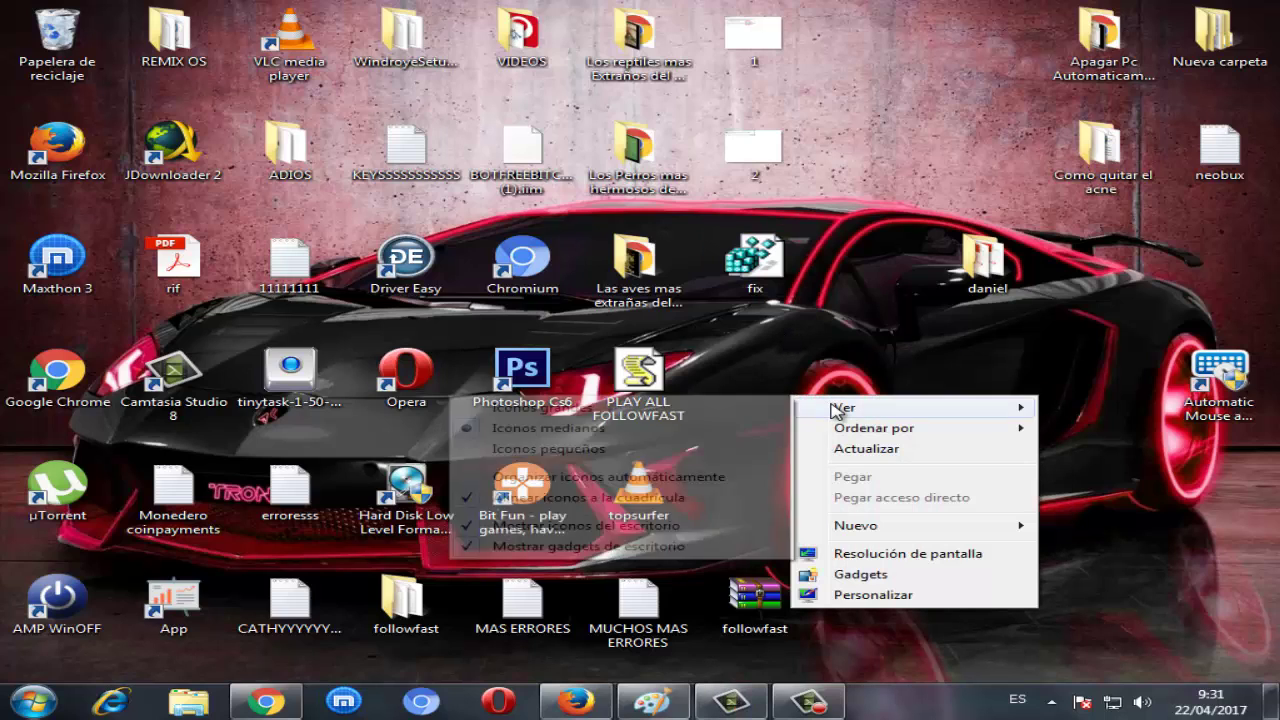
pyautogui.click(632, 526)
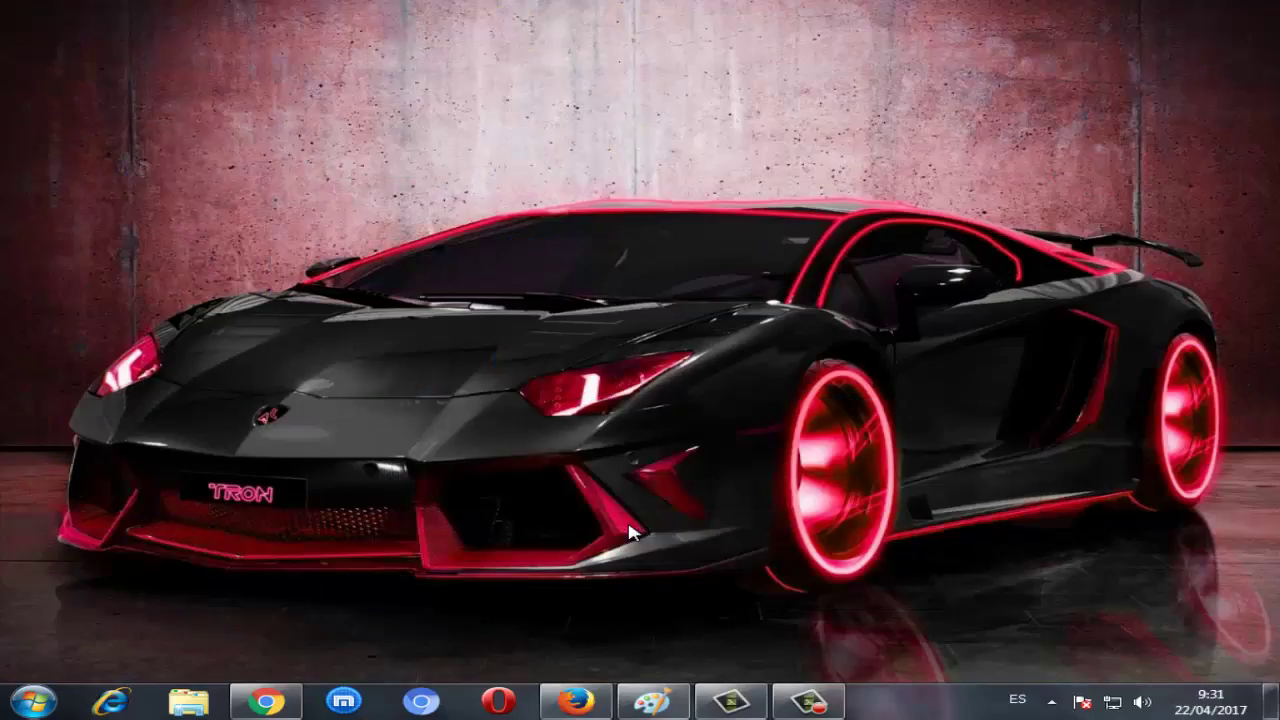